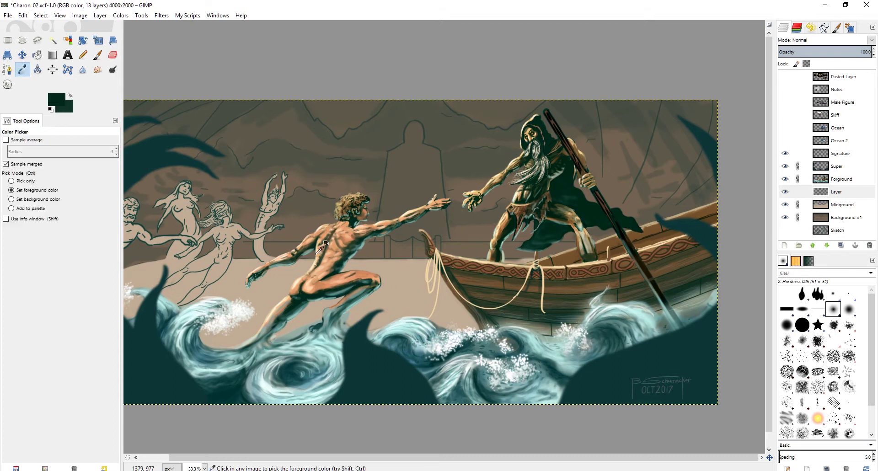
Examine the painting in full and up close around the reaching male figure and the hooded boatman
left_click_drag(360, 224, 405, 194)
scroll(405, 193, "up", 2)
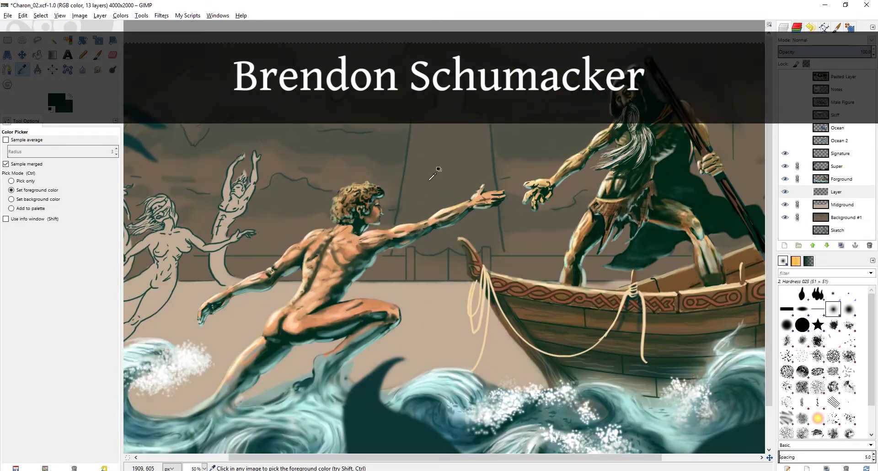
scroll(371, 206, "down", 2)
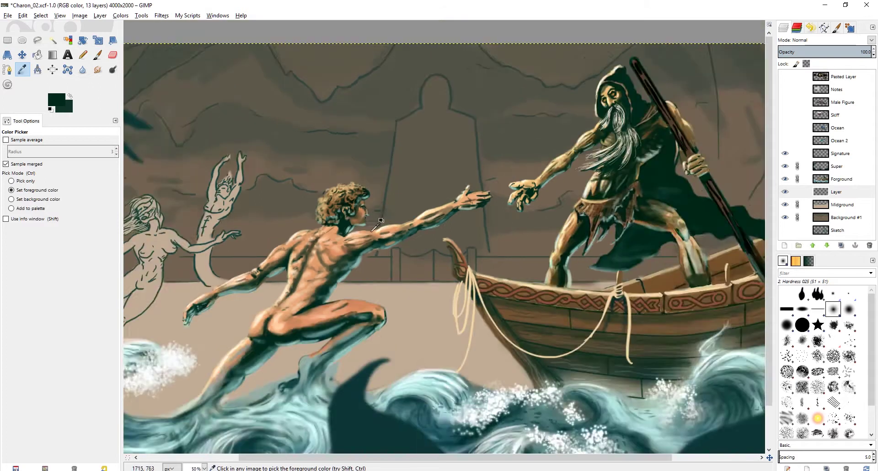
left_click_drag(343, 246, 341, 245)
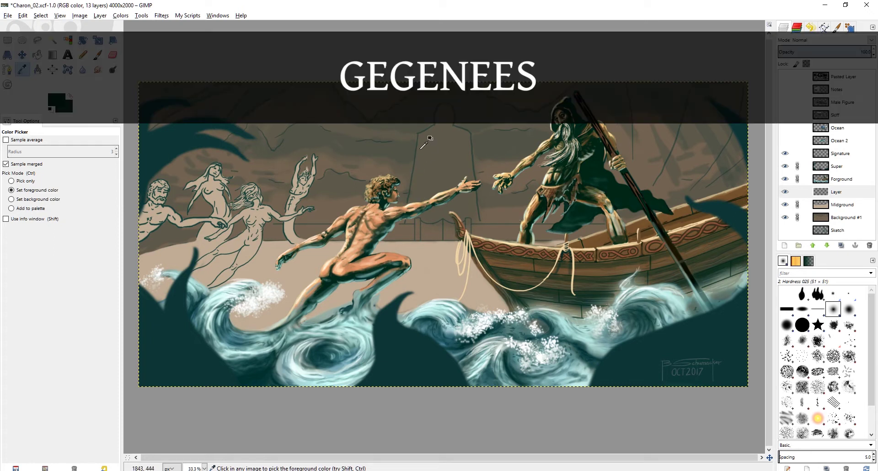
scroll(446, 144, "up", 1)
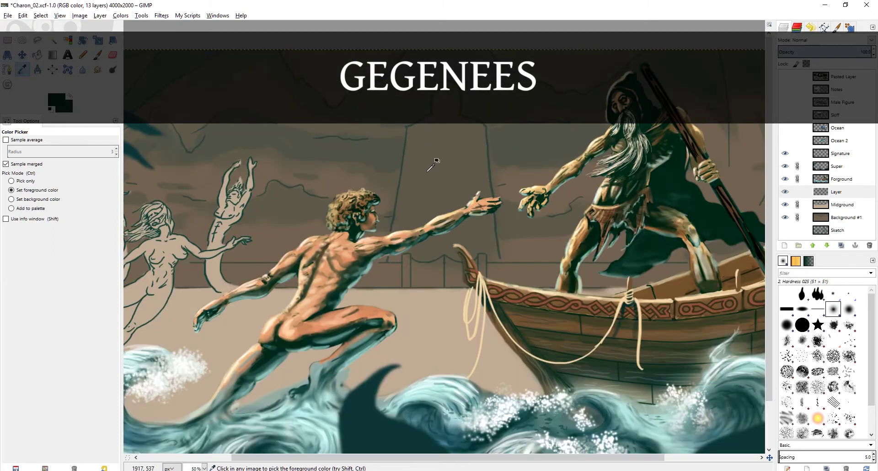
scroll(430, 168, "up", 1)
scroll(430, 168, "down", 2)
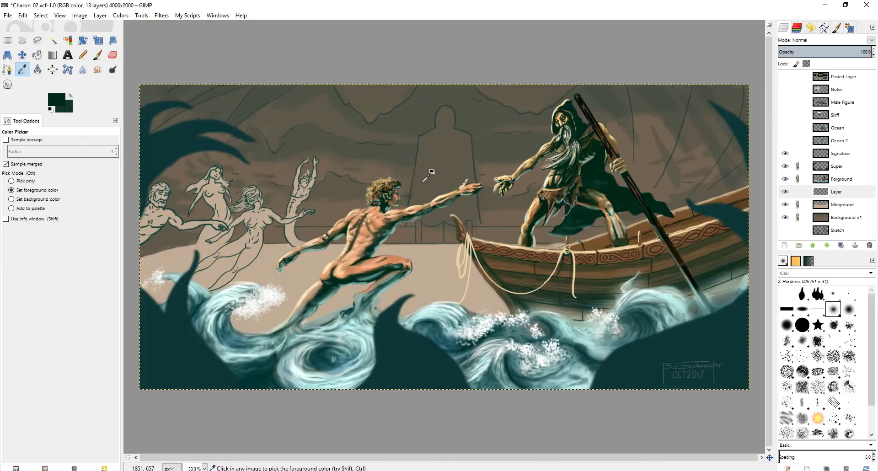
scroll(430, 176, "up", 1)
scroll(425, 187, "down", 1)
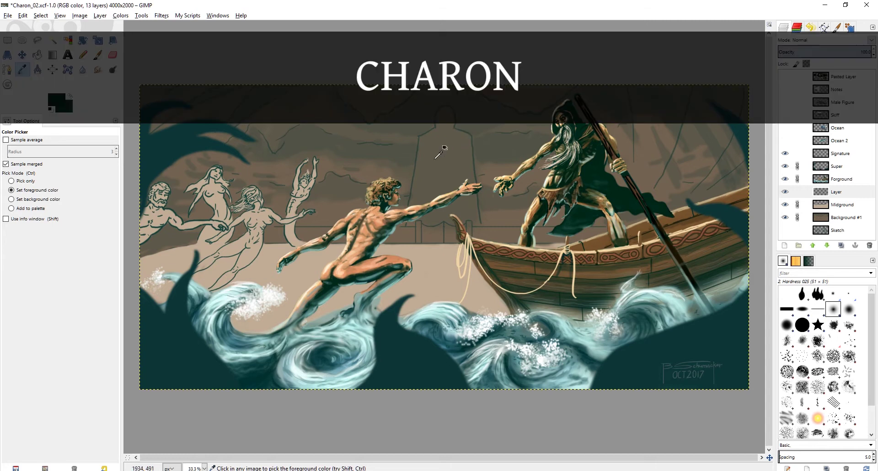
left_click_drag(549, 155, 484, 188)
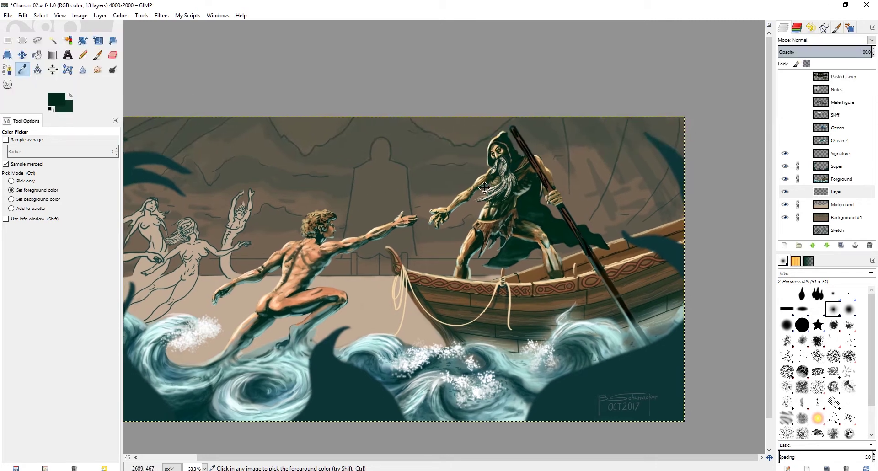
scroll(499, 185, "up", 2)
scroll(519, 192, "down", 2)
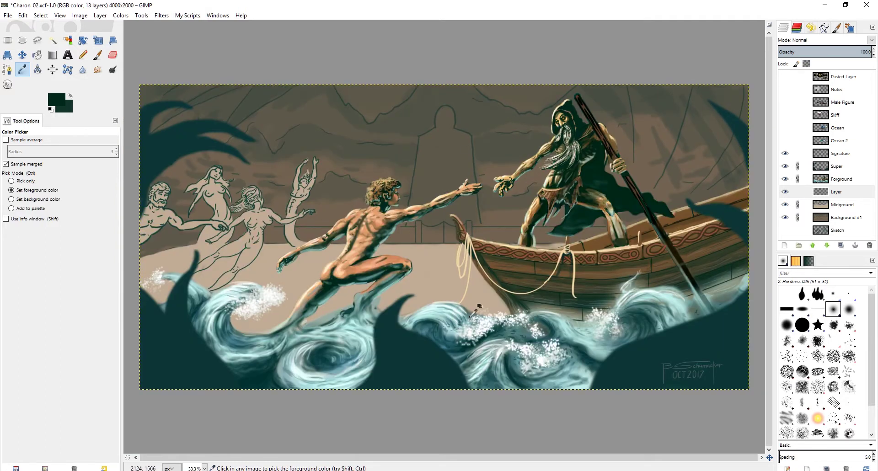
Switch to the Paintbrush and toggle the visibility of the Layer and Midground layers to inspect their contents
key("p")
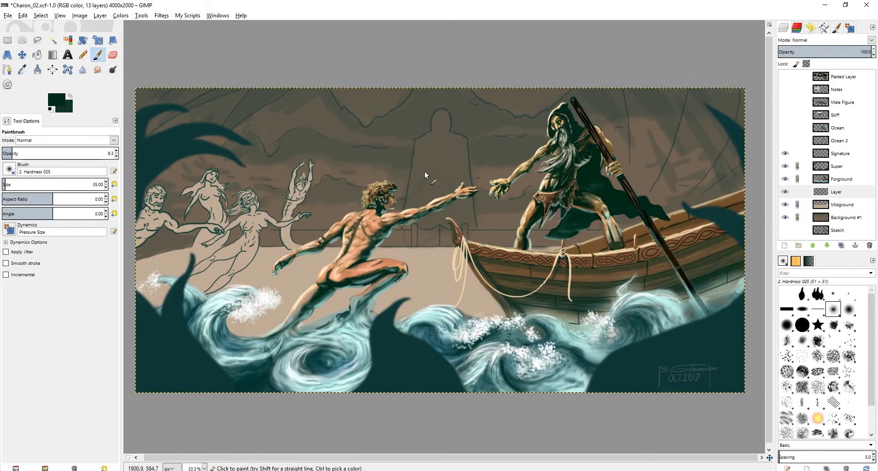
left_click(785, 192)
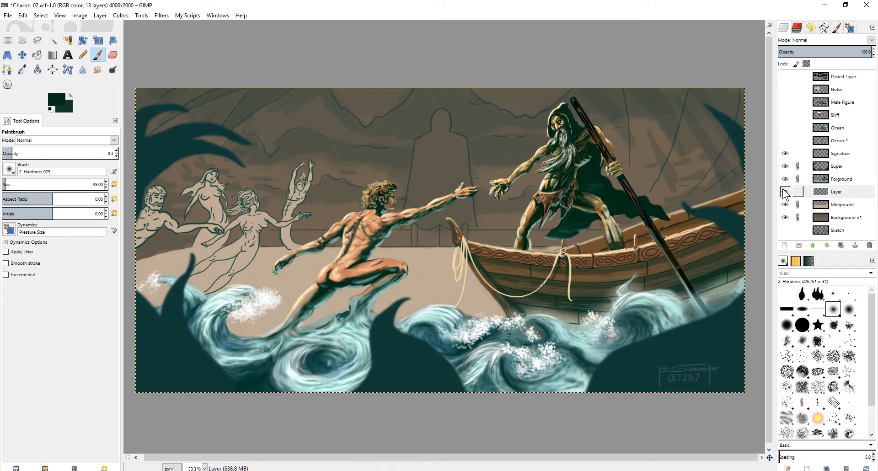
left_click(784, 192)
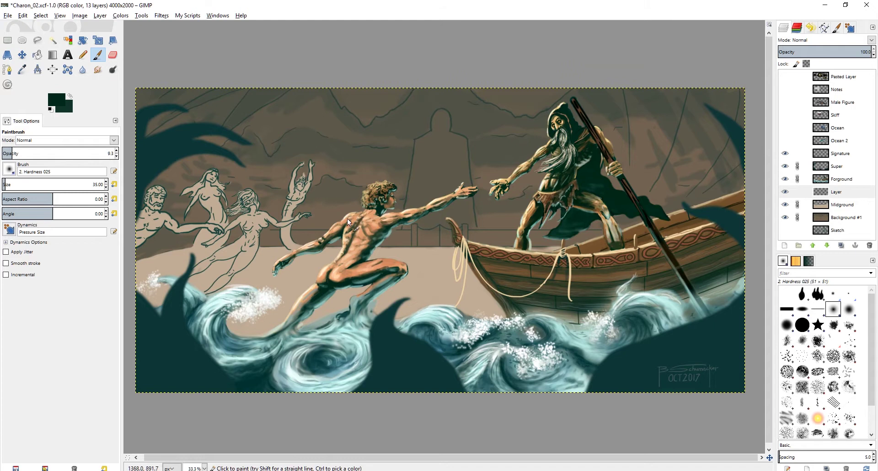
left_click(798, 192)
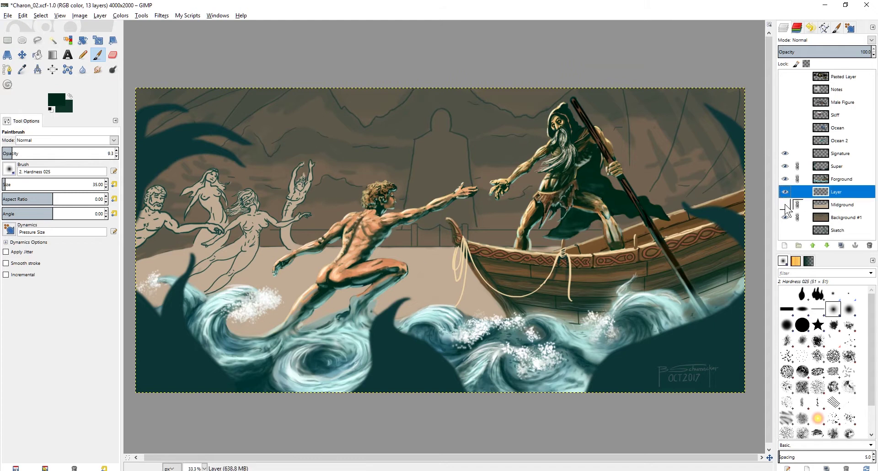
left_click(785, 204)
left_click(784, 205)
left_click(785, 204)
left_click(785, 204)
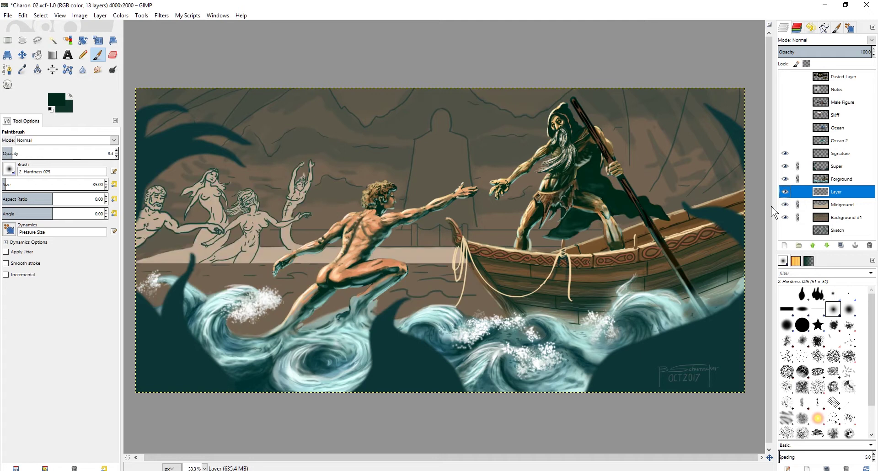
Look over the whole composition and toggle the visibility of the Background #1 layer to inspect it
scroll(378, 233, "up", 1)
scroll(385, 235, "down", 1)
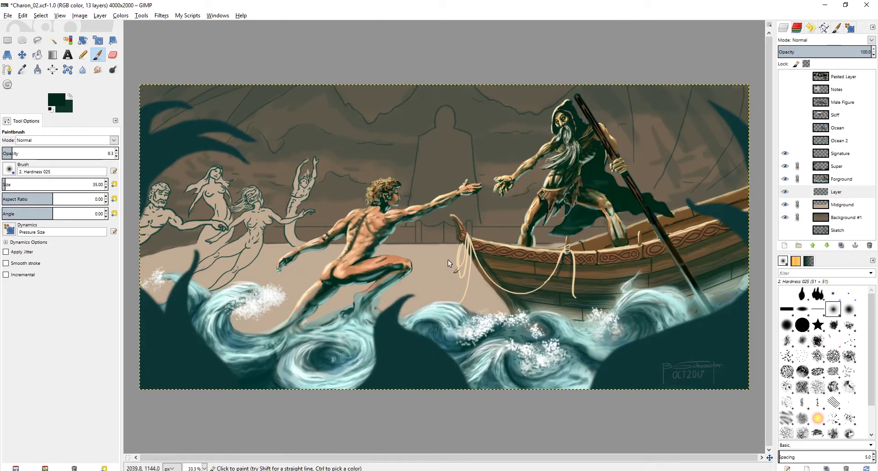
scroll(449, 261, "up", 1)
scroll(411, 258, "down", 1)
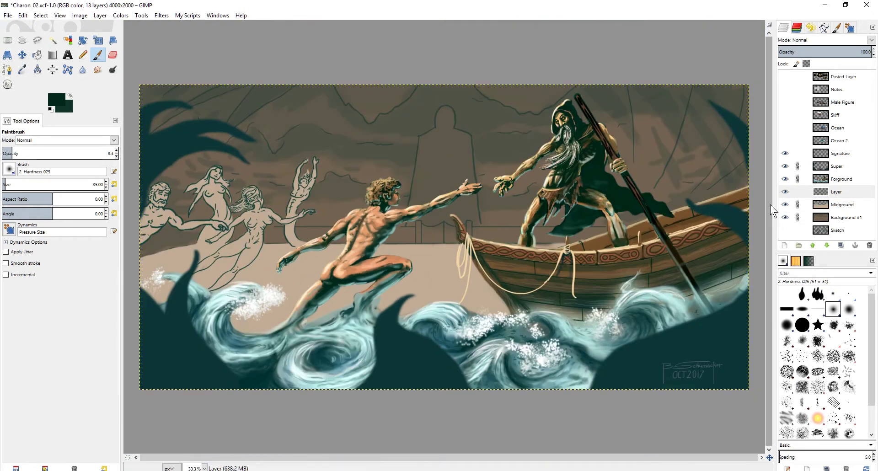
left_click(784, 218)
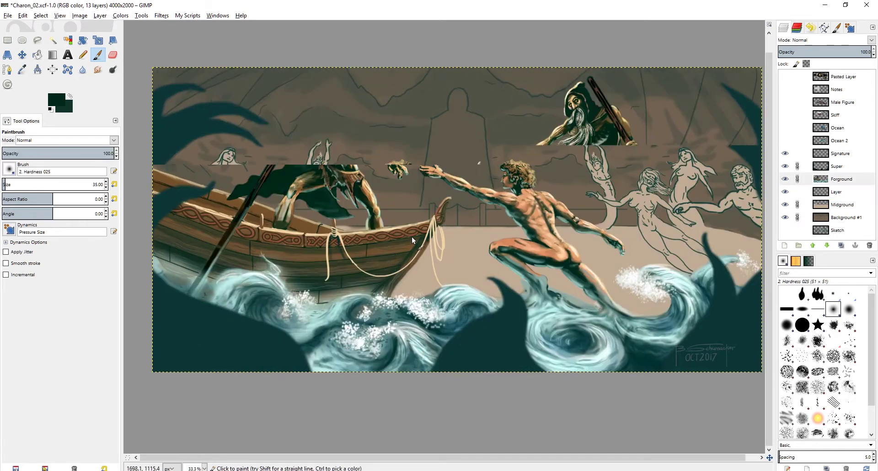
Examine the mirrored and normal views of the painting, then the reaching arms of the two figures up close
left_click_drag(431, 226, 423, 240)
scroll(437, 234, "up", 1)
scroll(439, 231, "down", 1)
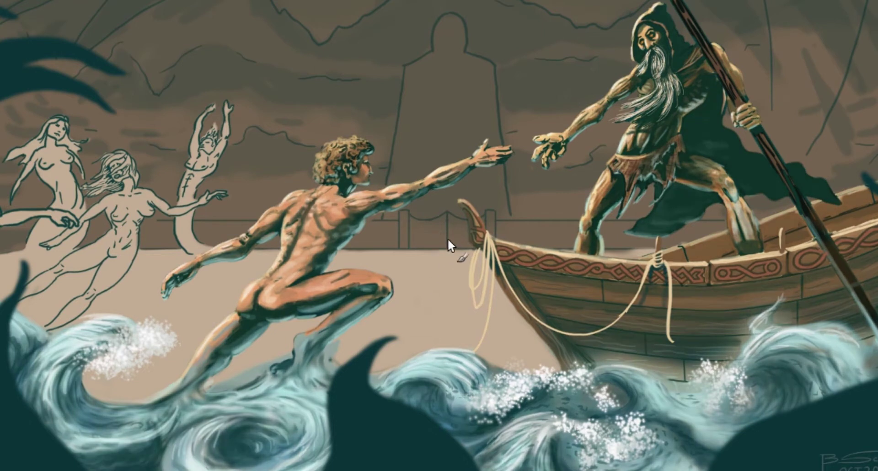
scroll(448, 238, "up", 1)
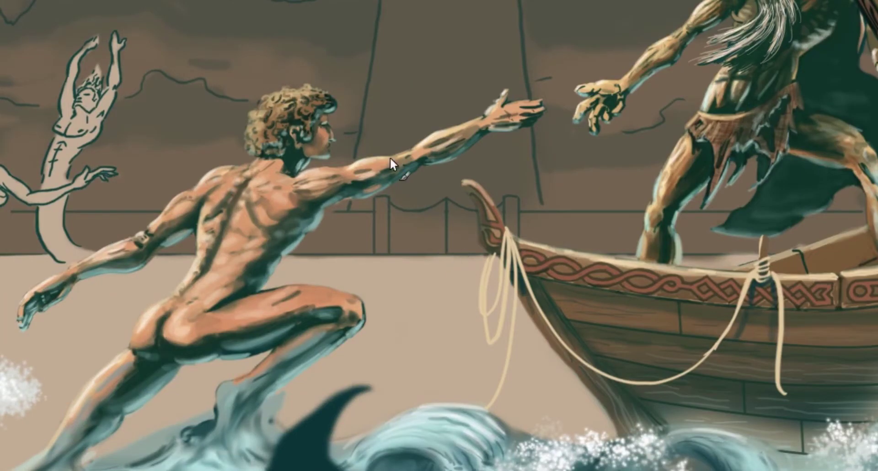
scroll(439, 245, "down", 1)
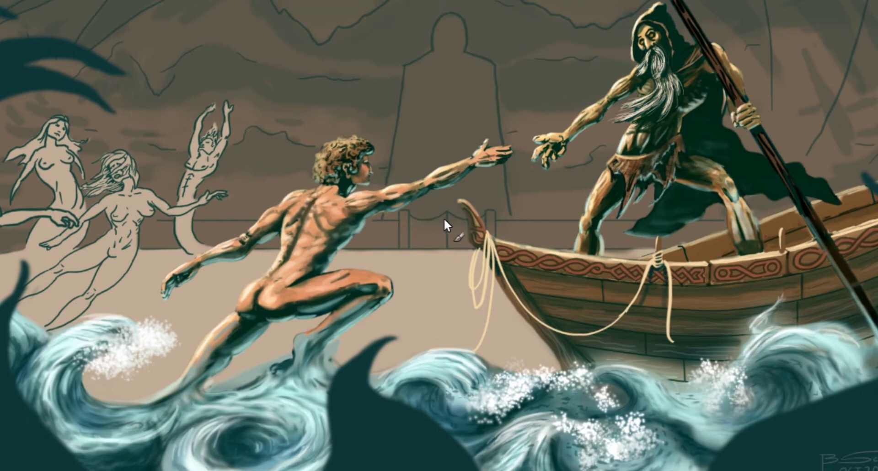
scroll(447, 217, "up", 2)
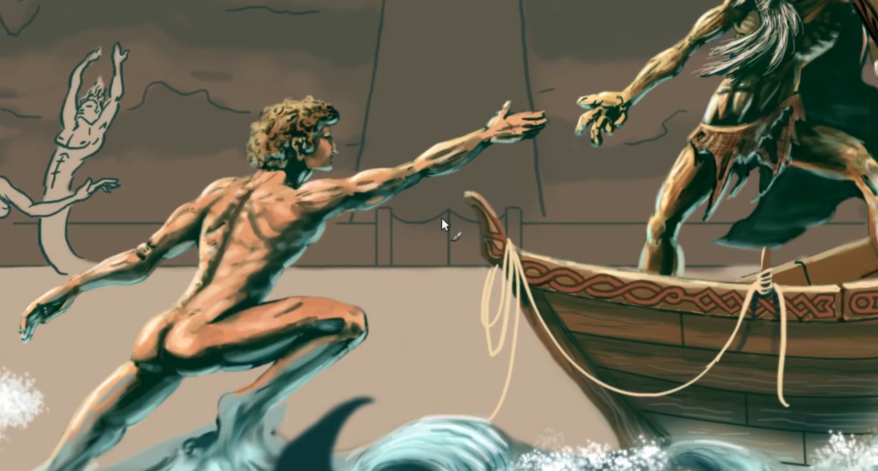
scroll(440, 216, "down", 2)
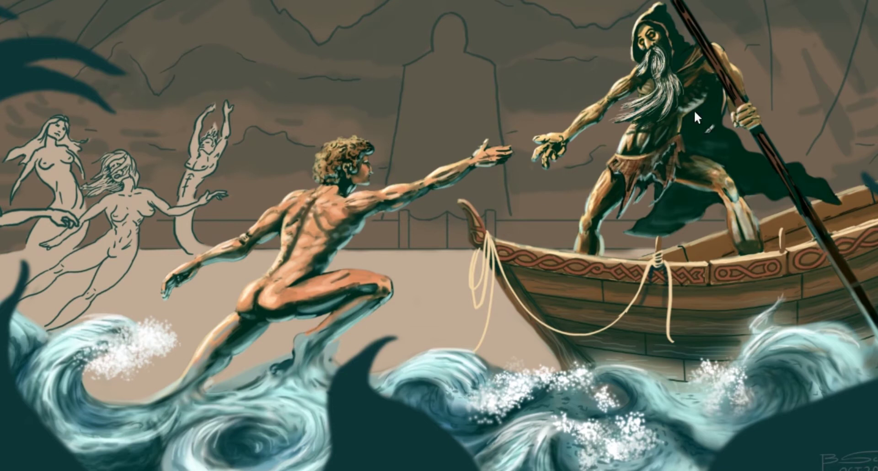
left_click_drag(631, 190, 566, 227)
scroll(613, 171, "up", 1)
scroll(188, 249, "up", 1)
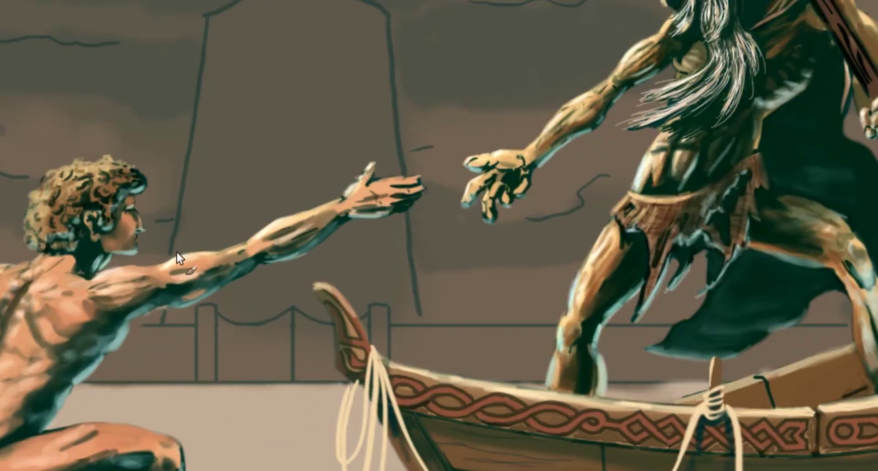
Inspect the dark green foreground color in the color dialog beside the male figure and close it unchanged
left_click_drag(116, 332, 131, 334)
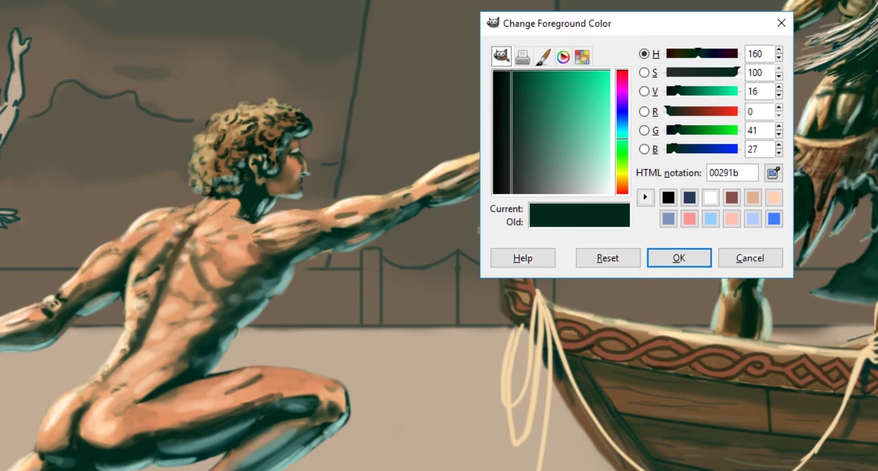
left_click_drag(518, 168, 452, 244)
left_click(695, 259)
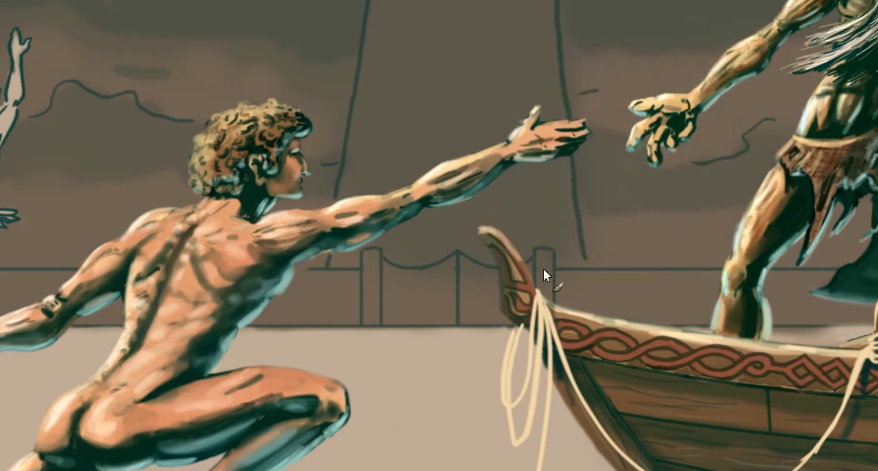
Examine the lighting and shading on the male figure, the boatman and the boat at several magnifications
scroll(523, 245, "down", 1)
left_click_drag(540, 204, 452, 241)
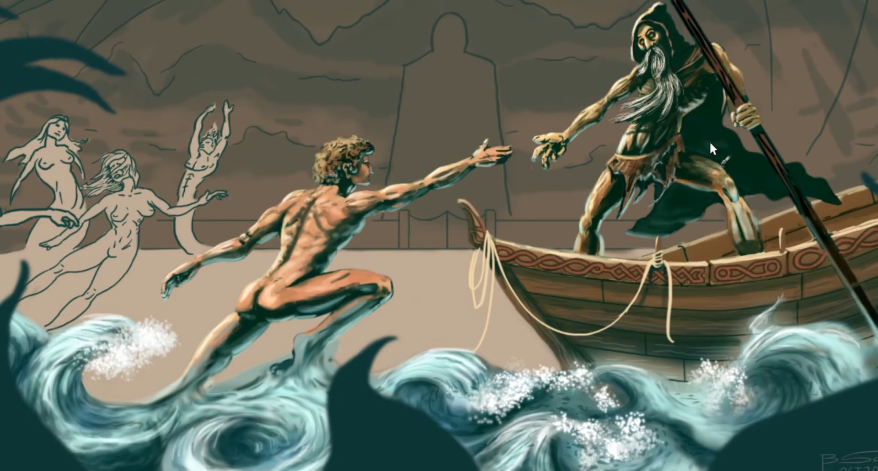
scroll(704, 142, "up", 3)
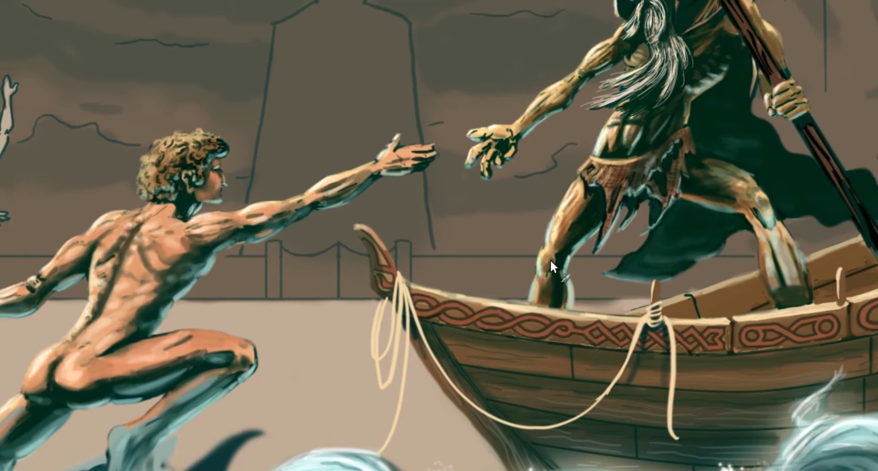
left_click_drag(551, 261, 600, 225)
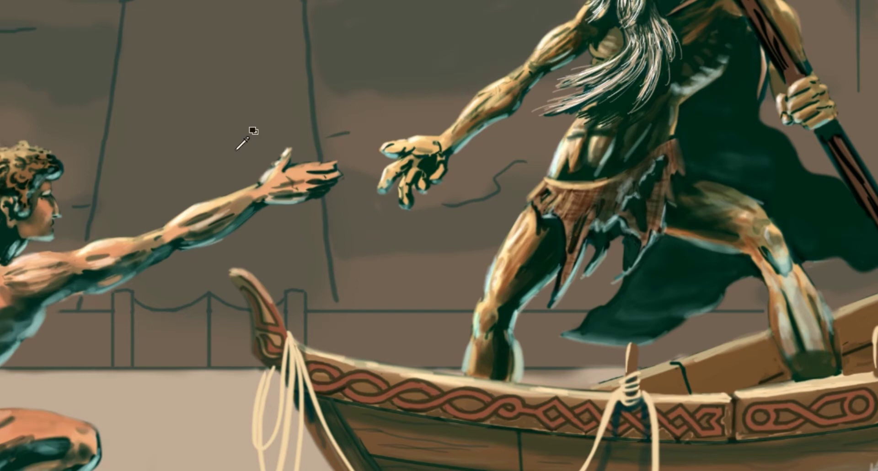
left_click_drag(243, 86, 244, 114)
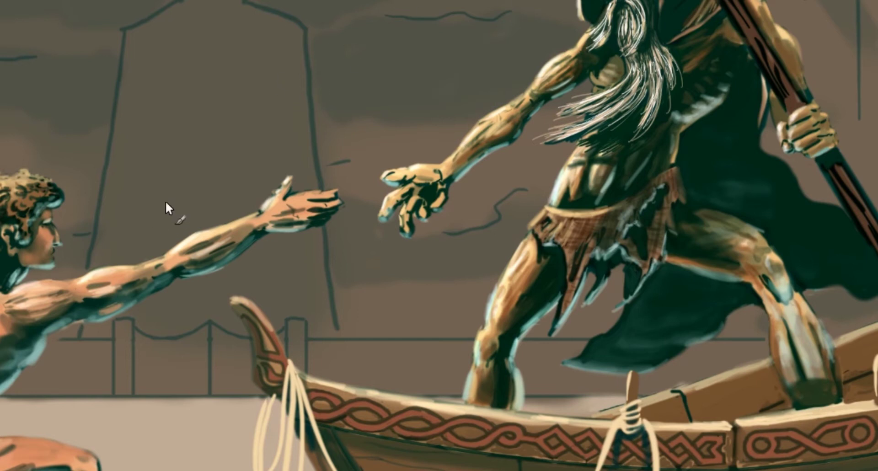
scroll(274, 254, "down", 1)
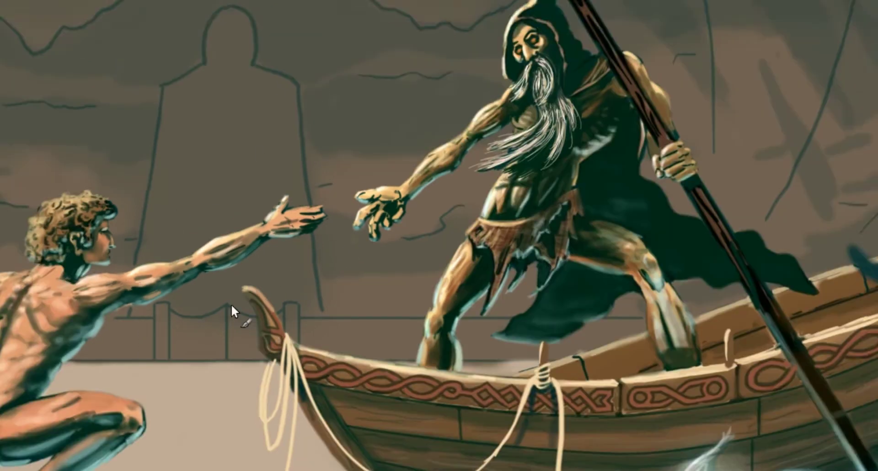
left_click_drag(259, 349, 323, 298)
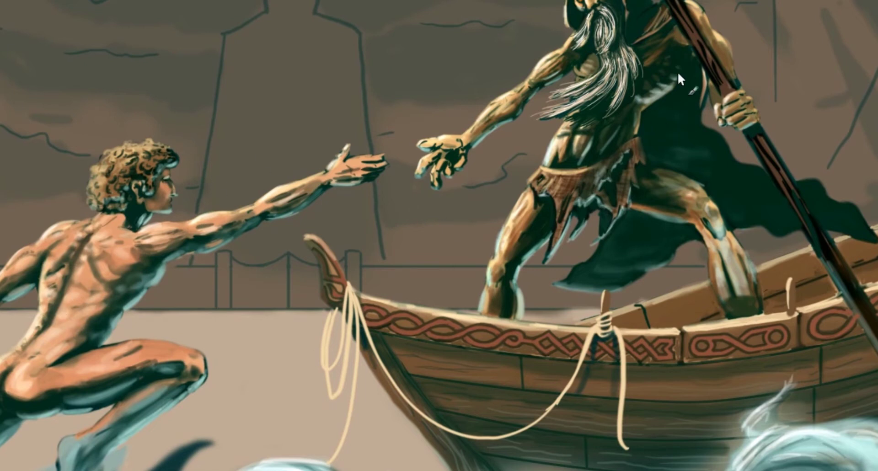
Inspect the dark foreground color in the color dialog beside the boatman's torso, cancel it and return to both figures
scroll(690, 92, "up", 5)
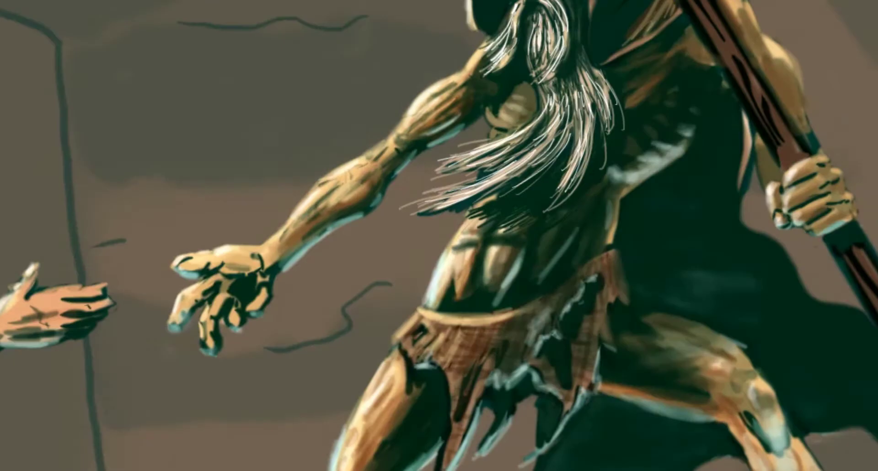
left_click(20, 10)
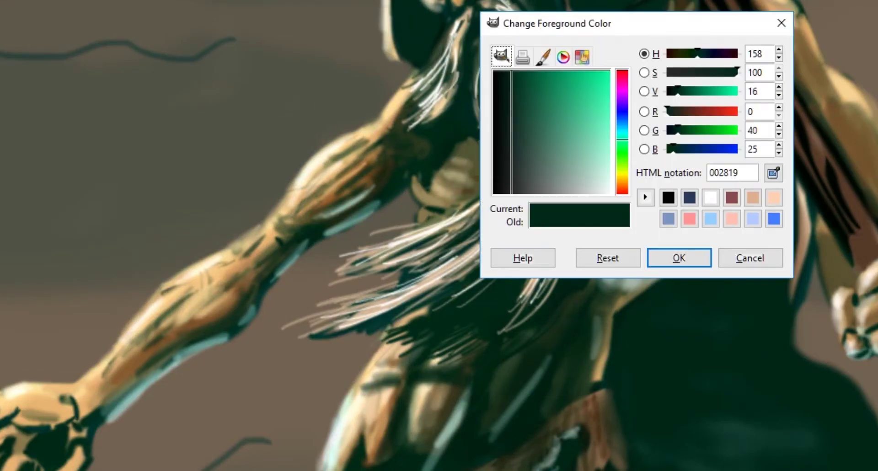
mouse_move(509, 73)
left_mouse_down()
mouse_move(476, 62)
mouse_move(516, 74)
left_mouse_up()
left_click(760, 261)
scroll(499, 251, "down", 3)
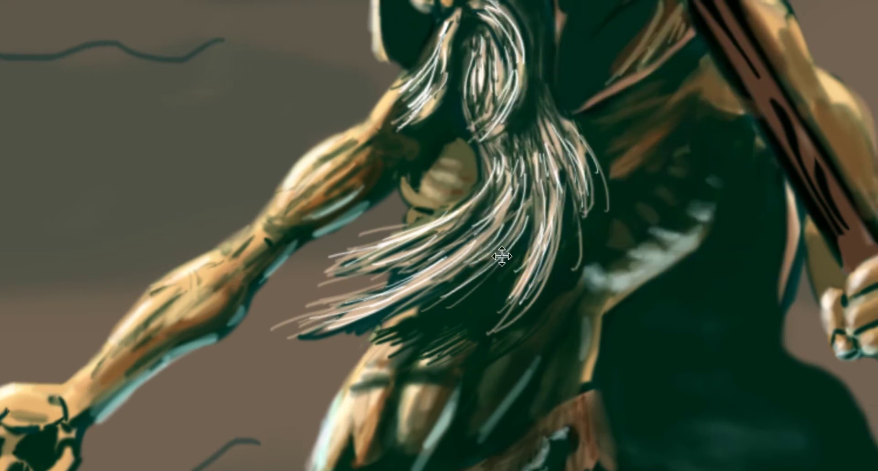
scroll(511, 253, "down", 1)
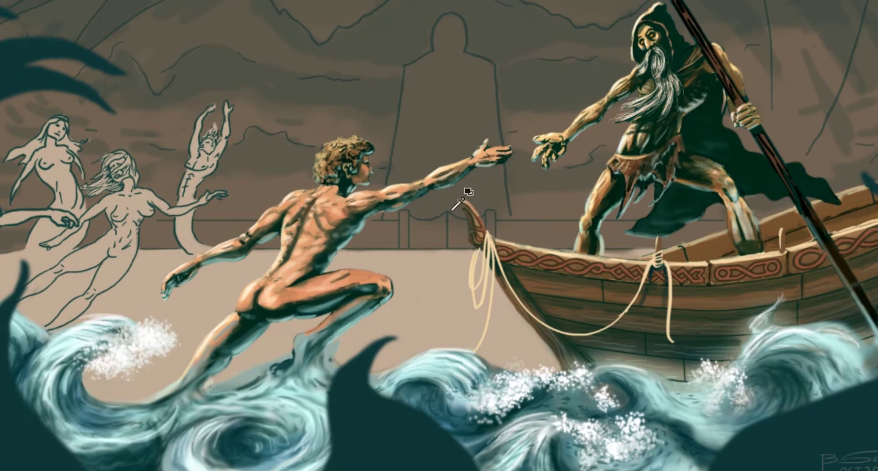
scroll(460, 201, "up", 2)
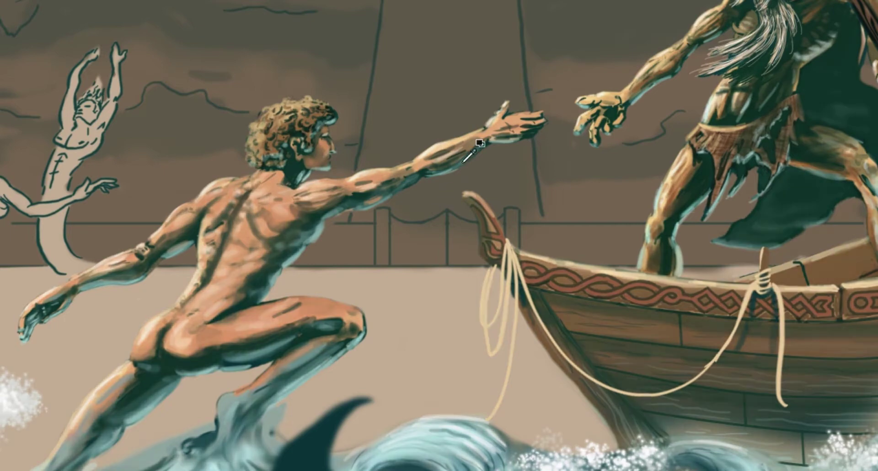
Examine the waves, the male figure's legs and the boat at several magnifications, returning to the full composition
scroll(471, 156, "down", 2)
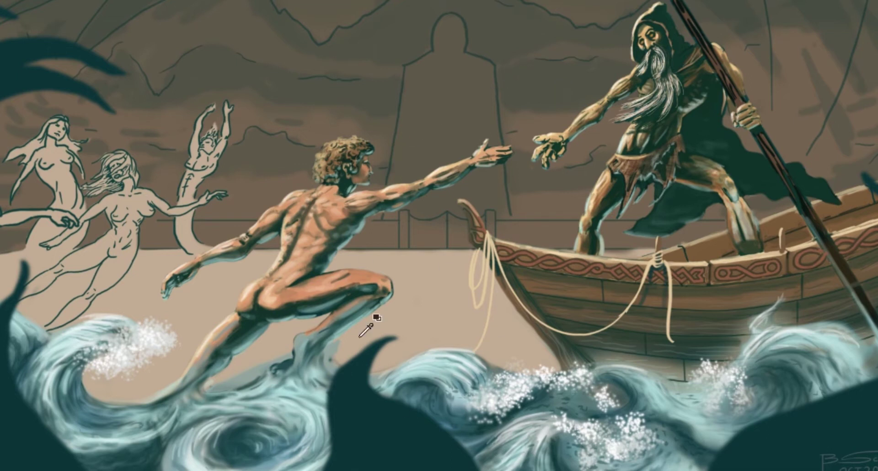
scroll(360, 379, "up", 4)
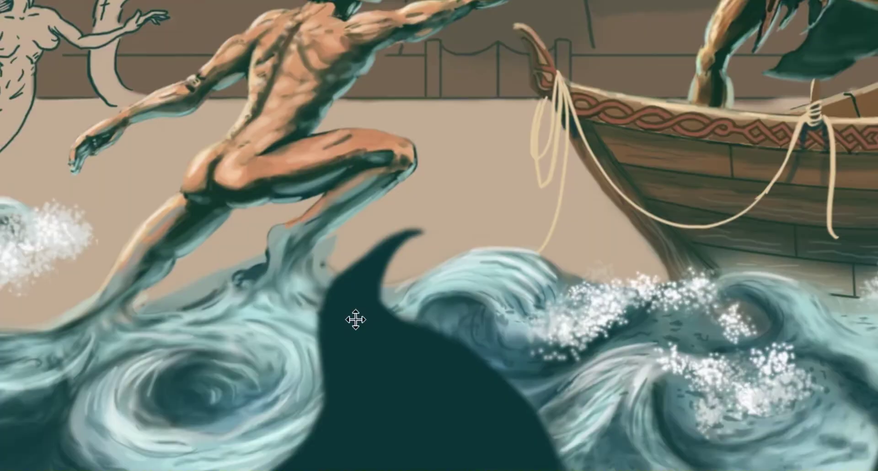
scroll(283, 251, "down", 2)
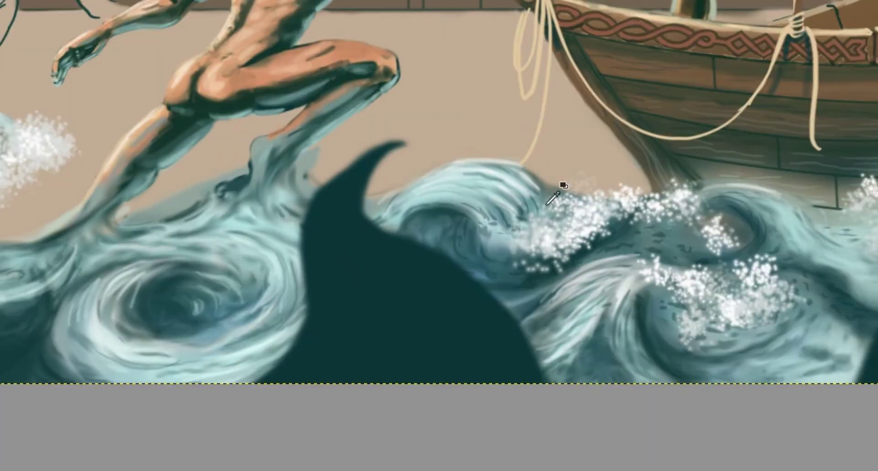
scroll(314, 234, "down", 2)
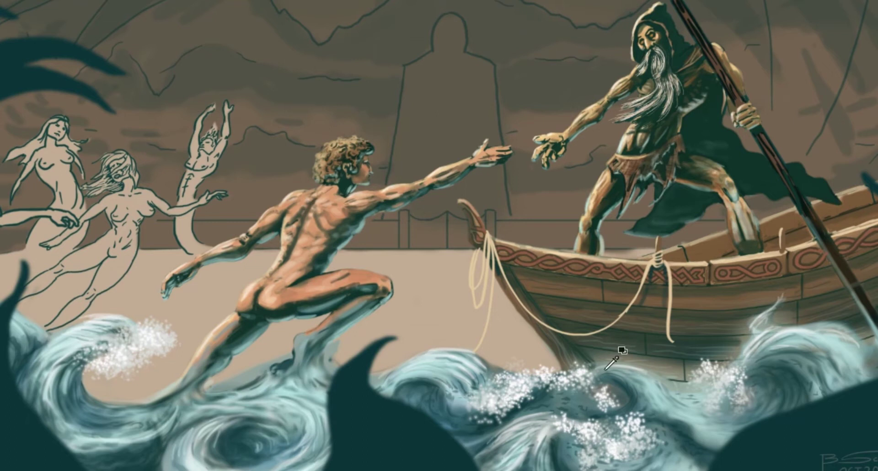
scroll(503, 380, "up", 2)
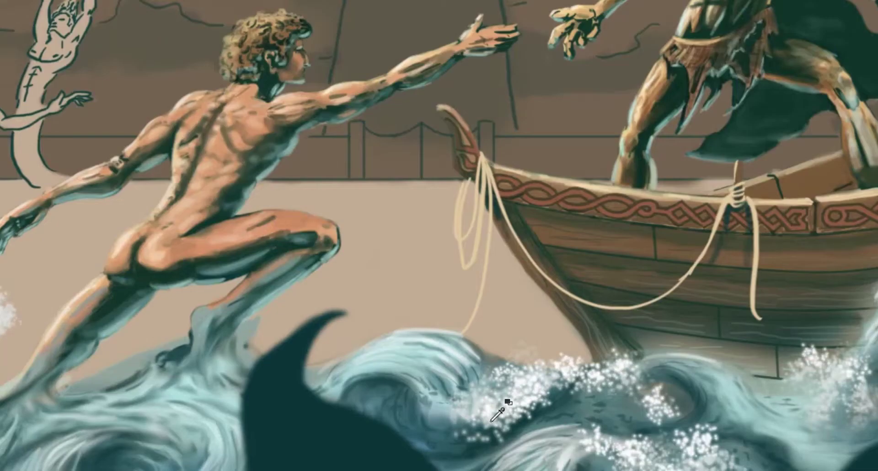
scroll(581, 208, "down", 2)
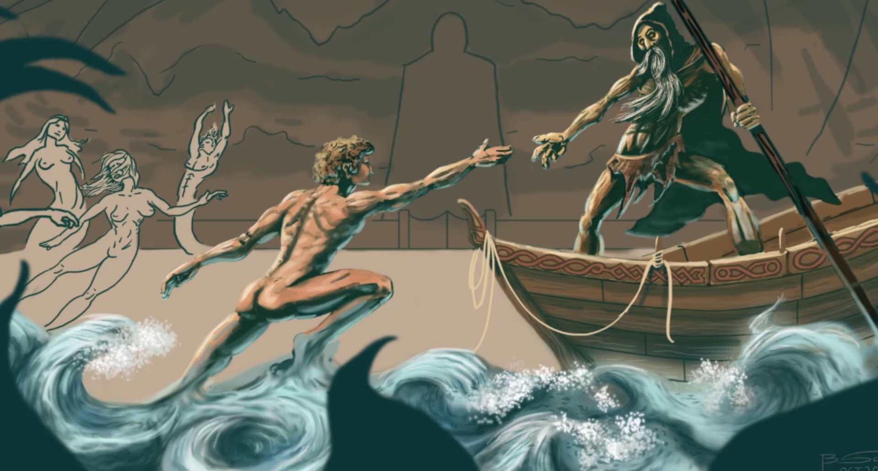
Examine the anatomy reference images laid over the painting, from the gray sculpted torsos to the painted male back
left_click_drag(427, 314, 402, 320)
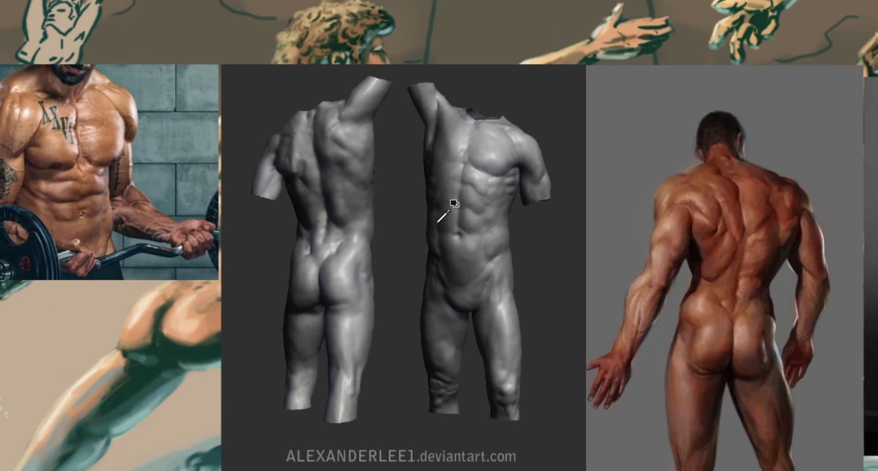
mouse_move(403, 239)
left_mouse_down()
mouse_move(290, 236)
mouse_move(286, 244)
left_mouse_up()
left_click_drag(515, 320, 349, 324)
left_click_drag(401, 308, 421, 270)
scroll(431, 319, "up", 1)
left_click_drag(431, 319, 390, 278)
scroll(430, 265, "down", 1)
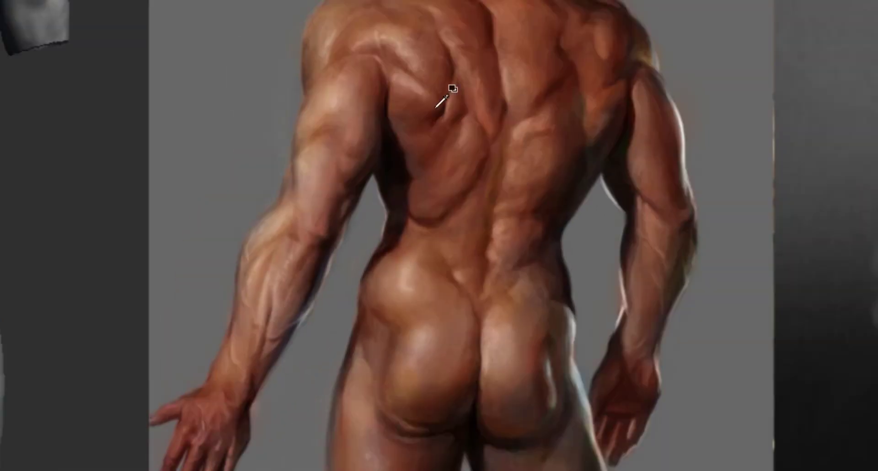
Study the shading and highlights on the shoulders and back of the painted male reference at several magnifications
left_click_drag(410, 86, 384, 204)
scroll(467, 124, "up", 2)
scroll(412, 151, "down", 2)
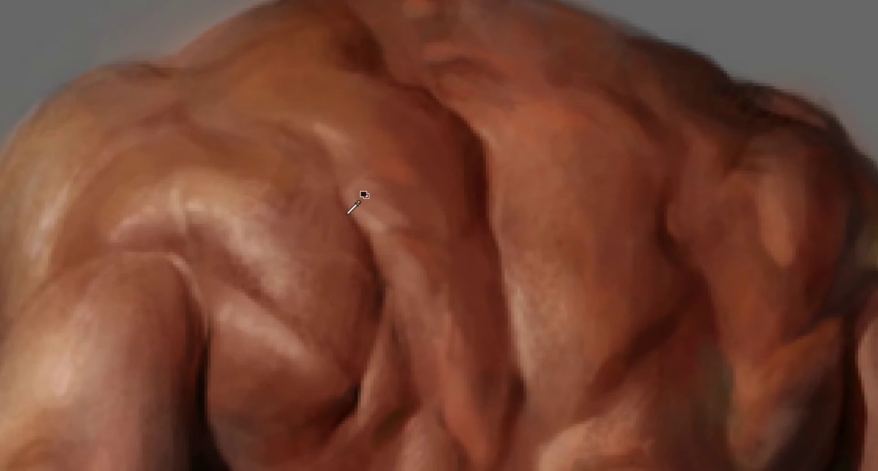
scroll(339, 283, "up", 1)
scroll(386, 238, "up", 1)
scroll(393, 239, "down", 5)
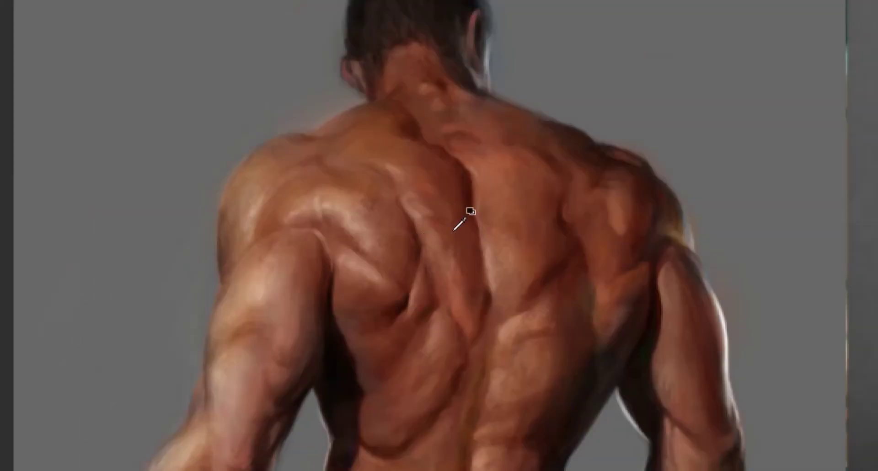
scroll(404, 267, "down", 2)
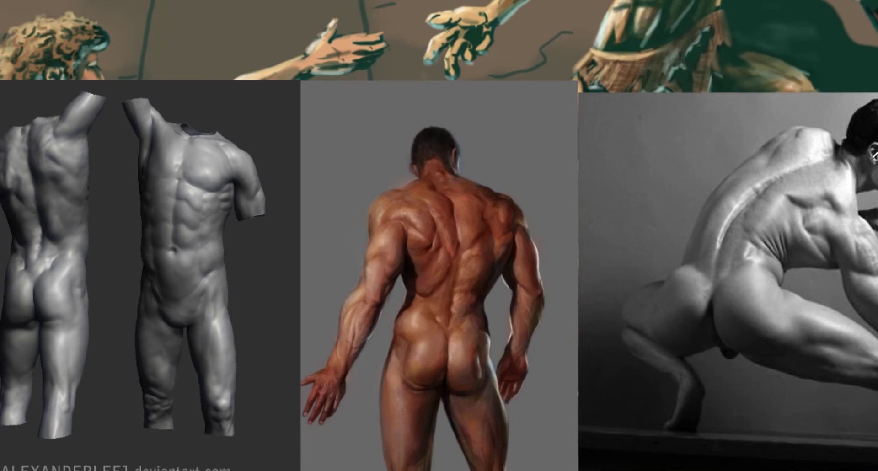
Inspect the dark shadow color of the painted back reference in the foreground color dialog and cancel it
scroll(490, 196, "up", 3)
scroll(503, 178, "up", 3)
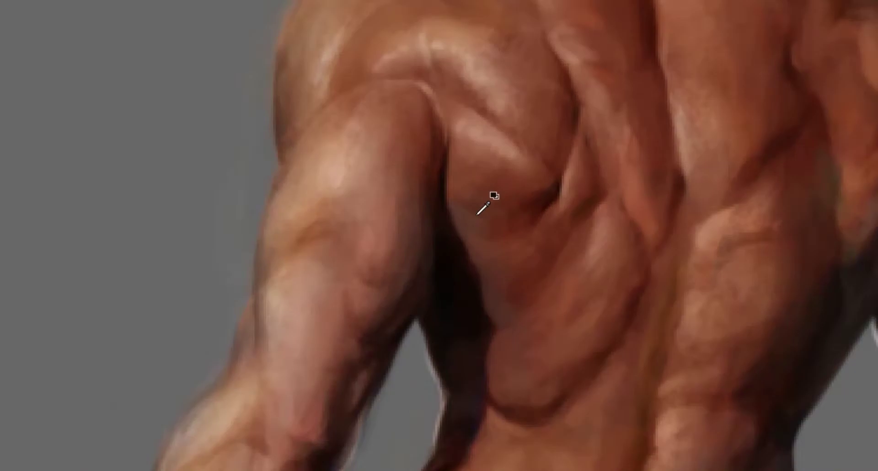
scroll(453, 284, "down", 1)
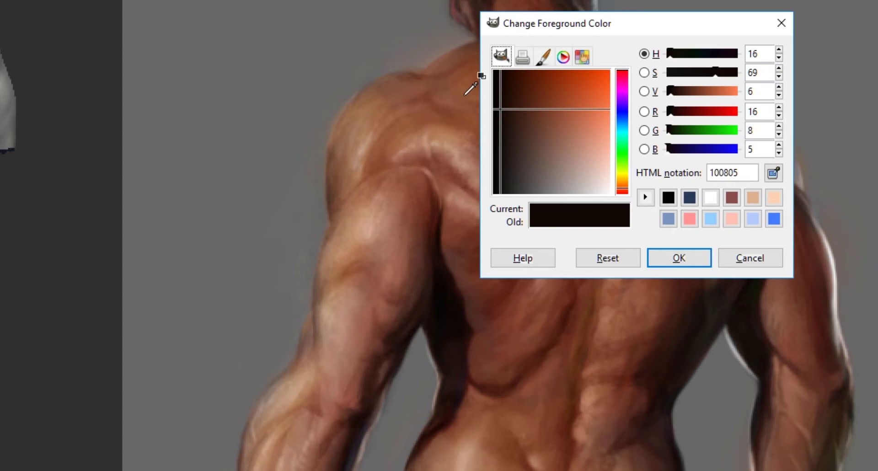
left_click(747, 258)
Sample the darkest shadow between the reference figure's arm and torso, inspect its color values and cancel the dialog
scroll(476, 255, "up", 3, "ctrl")
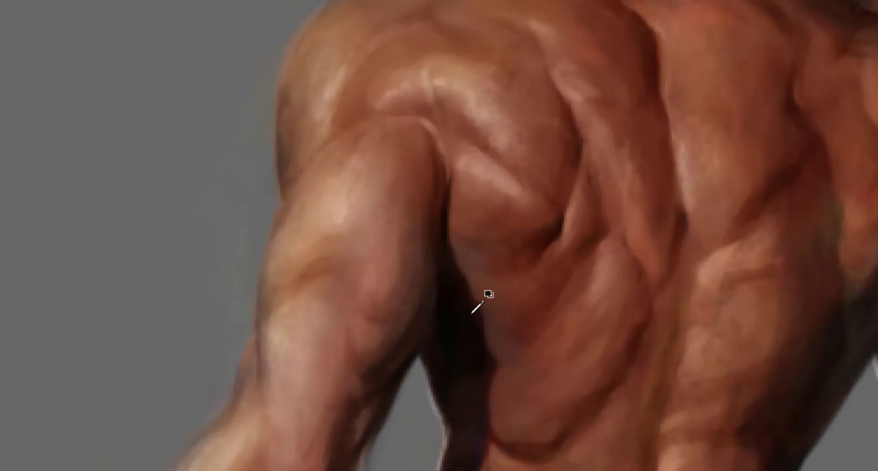
left_click_drag(291, 311, 249, 286)
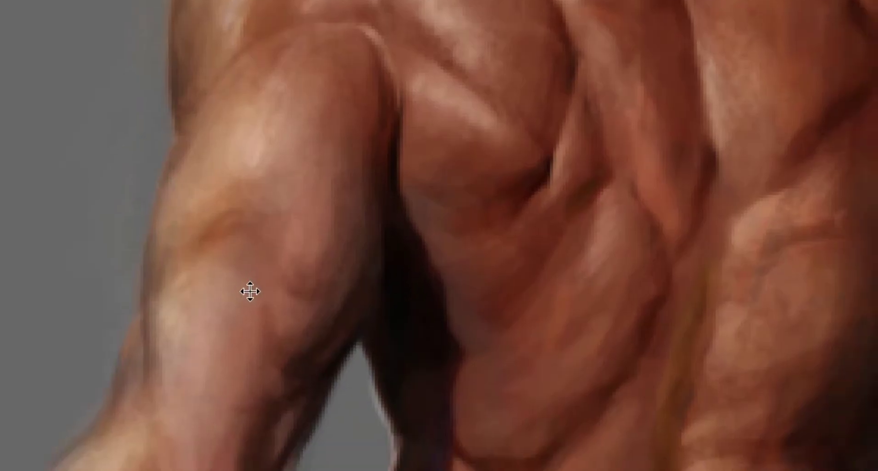
scroll(304, 307, "up", 3, "alt")
left_click_drag(410, 311, 229, 259)
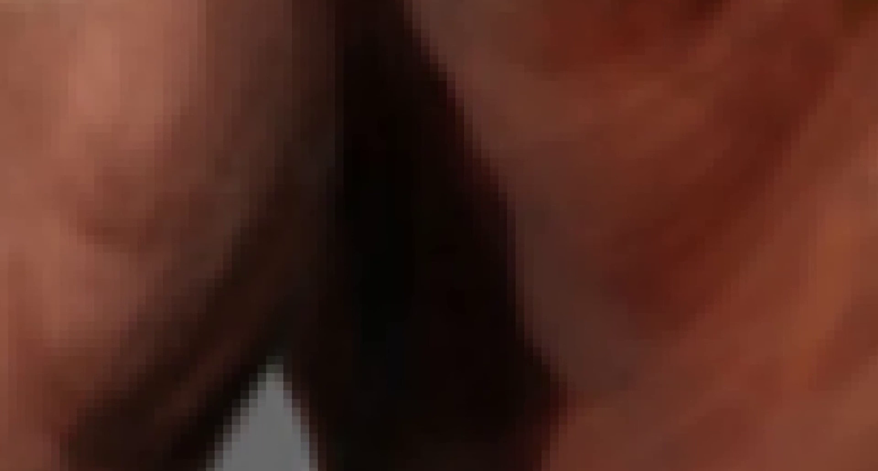
mouse_move(508, 131)
left_mouse_down()
mouse_move(488, 133)
mouse_move(500, 132)
left_mouse_up()
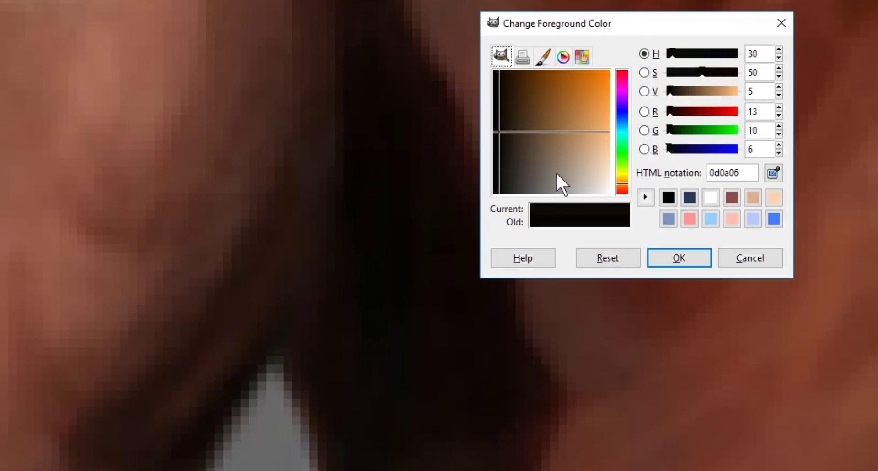
left_click(749, 258)
scroll(529, 275, "down", 6, "ctrl")
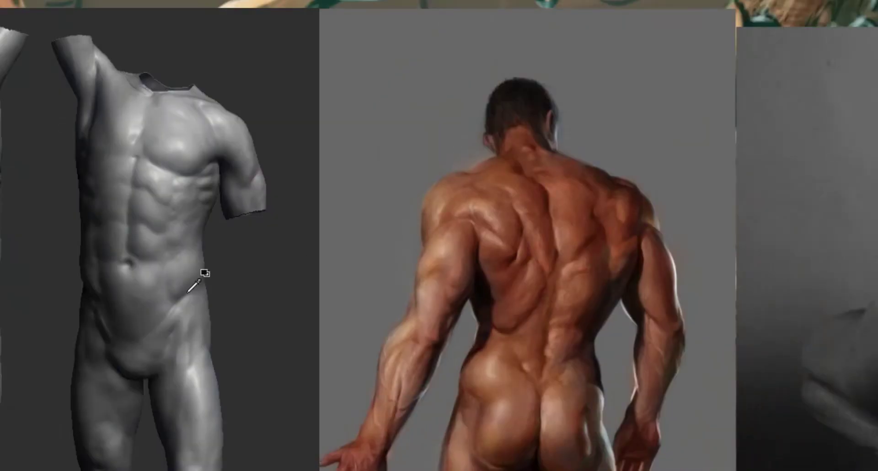
Examine the light and shadow on the gray sculpted torsos, closing in on the front torso's chest
left_click_drag(113, 335, 436, 243)
scroll(215, 149, "down", 1, "ctrl")
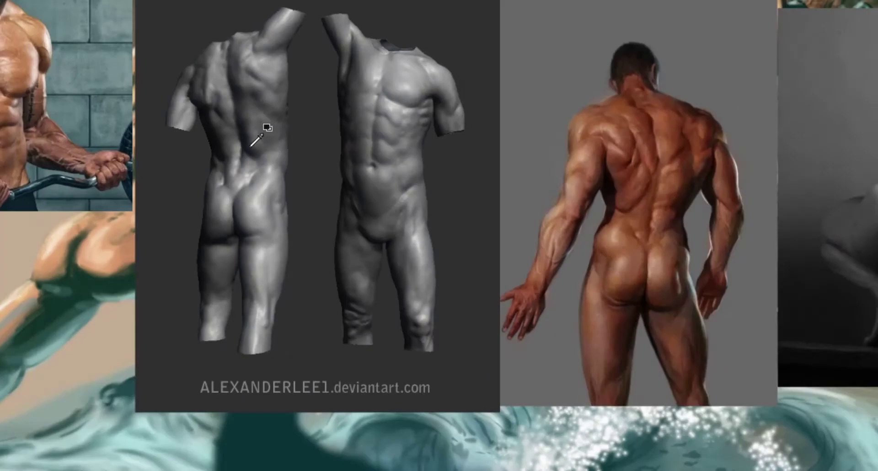
scroll(439, 91, "down", 1, "ctrl")
scroll(426, 86, "up", 3, "ctrl")
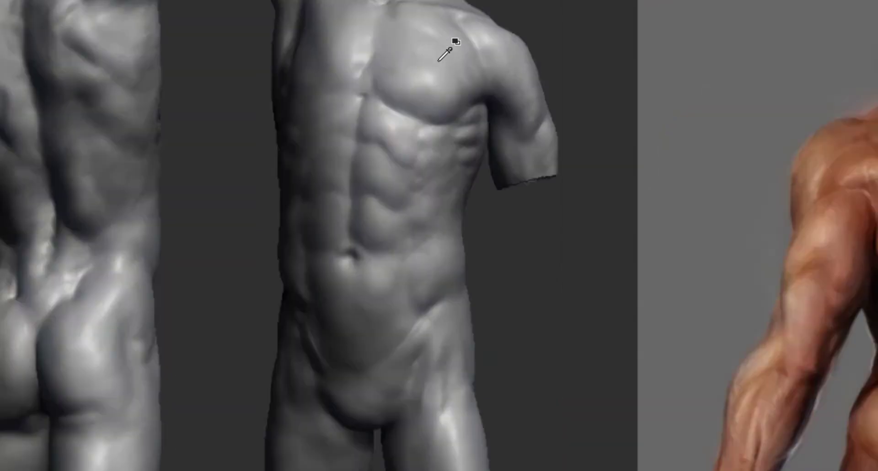
scroll(438, 61, "up", 2, "ctrl")
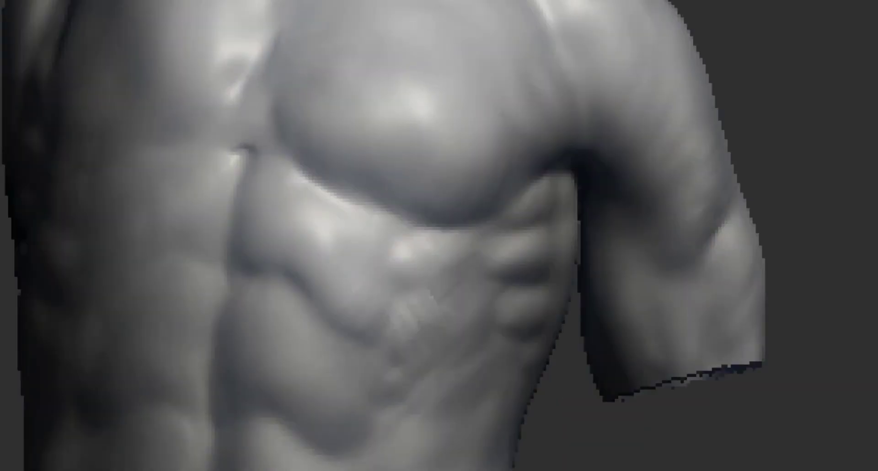
Sample a tone on the gray sculpted torso and inspect it in the foreground color dialog
left_click(211, 144)
mouse_move(594, 193)
left_mouse_down()
mouse_move(621, 189)
mouse_move(595, 190)
left_mouse_up()
left_click(679, 258)
scroll(493, 204, "down", 2, "ctrl")
scroll(436, 220, "down", 2, "ctrl")
Inspect the bright skin highlight colors on the bodybuilder photo's shoulder in the foreground color dialog and close it
left_click_drag(236, 285, 425, 211)
left_click_drag(179, 223, 445, 253)
scroll(209, 102, "up", 1, "ctrl")
left_click_drag(209, 102, 305, 162)
scroll(313, 155, "up", 2, "ctrl")
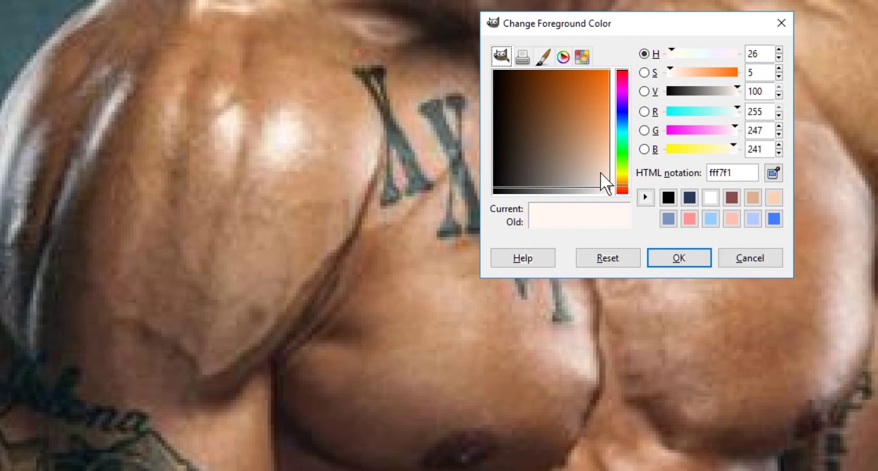
mouse_move(601, 173)
left_mouse_down()
mouse_move(626, 190)
mouse_move(619, 166)
mouse_move(638, 180)
left_mouse_up()
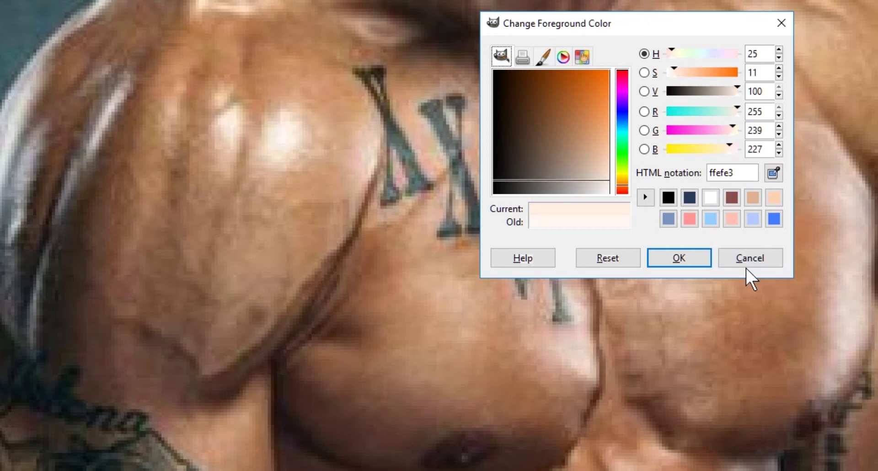
left_click(698, 257)
Study the warm highlights and cool edge lighting on the bodybuilder photo's chest, shoulders and arms
left_click_drag(537, 169, 558, 182)
scroll(498, 206, "down", 2)
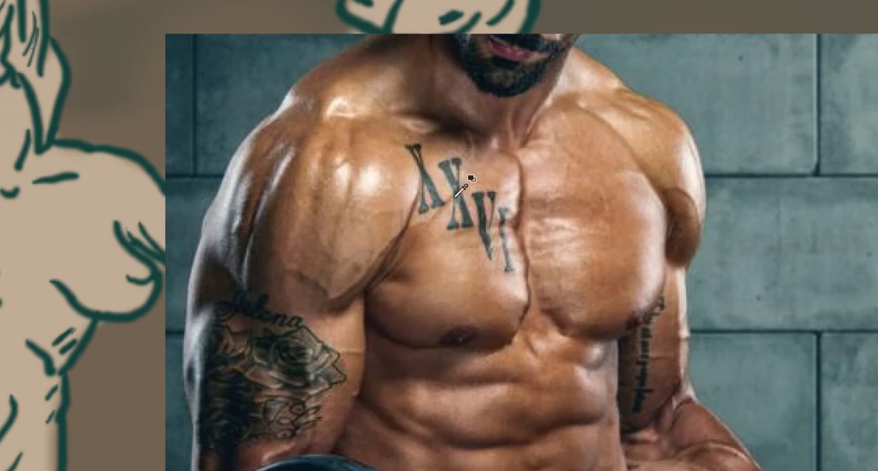
scroll(489, 204, "down", 1)
left_click_drag(568, 242, 476, 183)
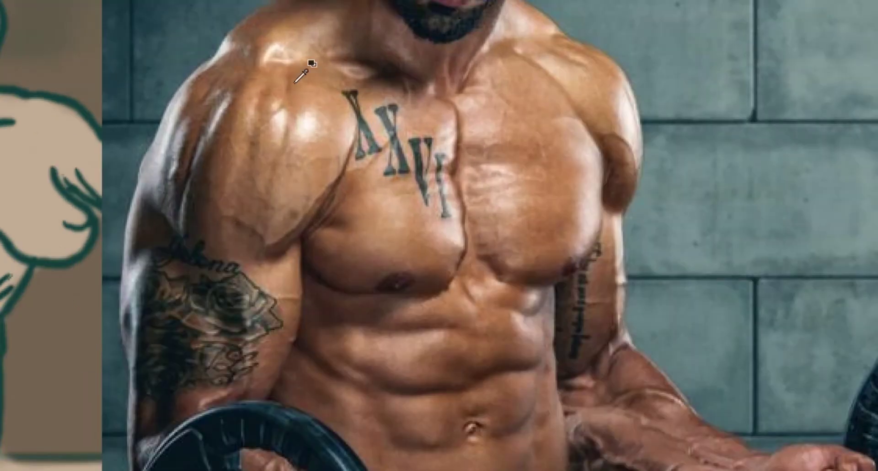
left_click_drag(309, 83, 336, 201)
scroll(356, 121, "up", 1)
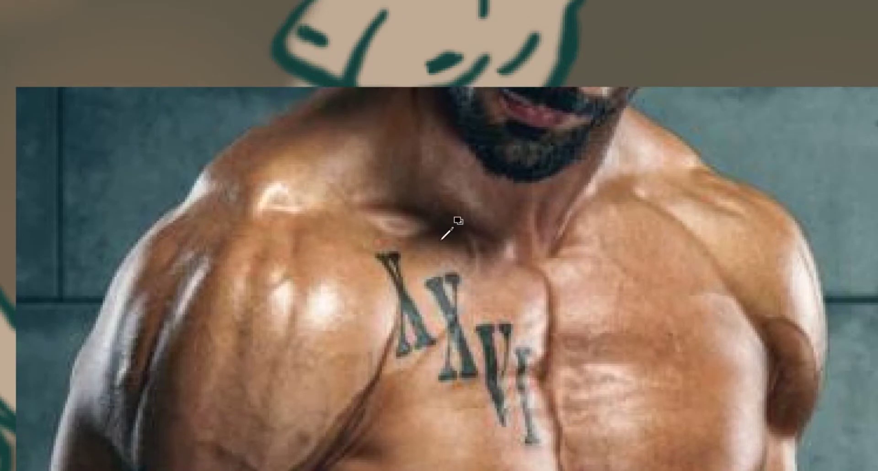
left_click_drag(194, 376, 255, 357)
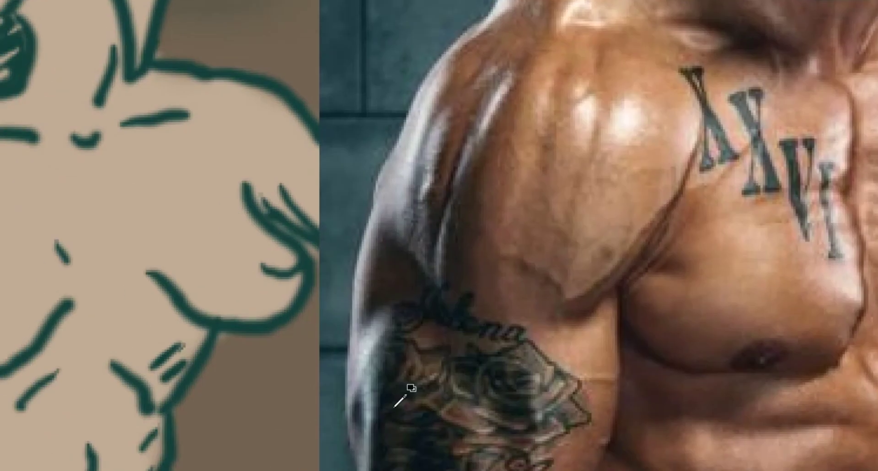
scroll(521, 216, "down", 1)
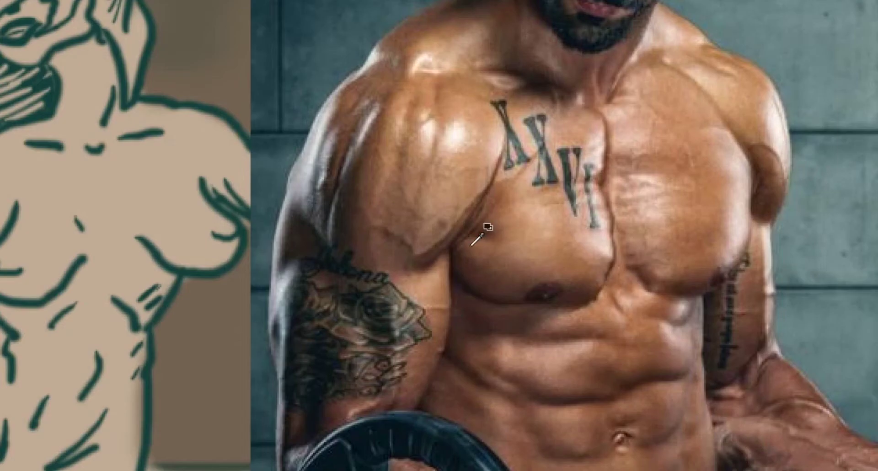
left_click_drag(440, 211, 380, 248)
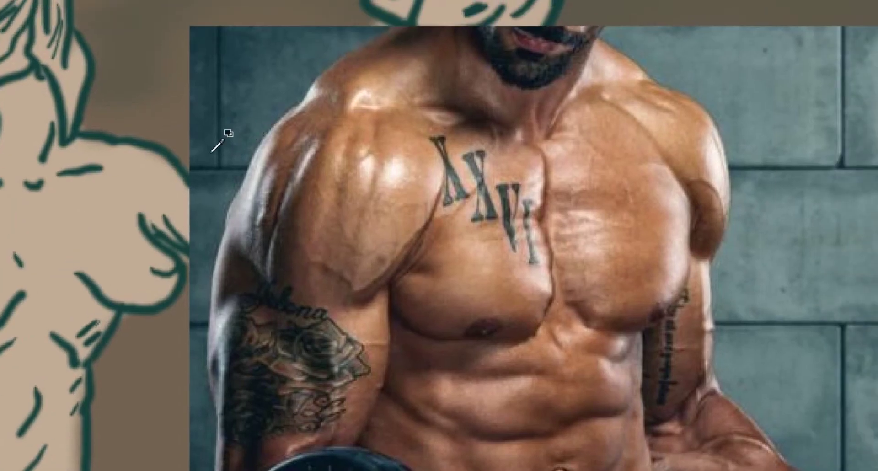
scroll(592, 178, "down", 1)
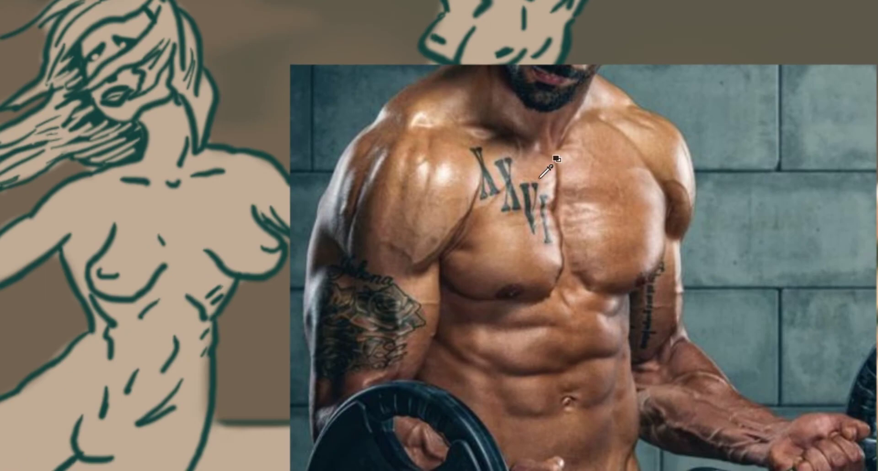
left_click_drag(561, 347, 402, 357)
scroll(402, 357, "down", 1)
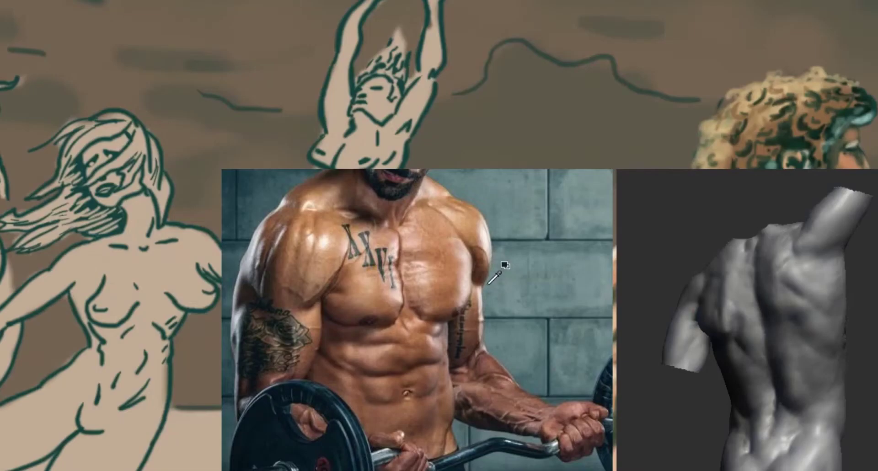
Return to the full painting and apply the previewed tonal adjustment to it
left_click_drag(511, 398, 436, 298)
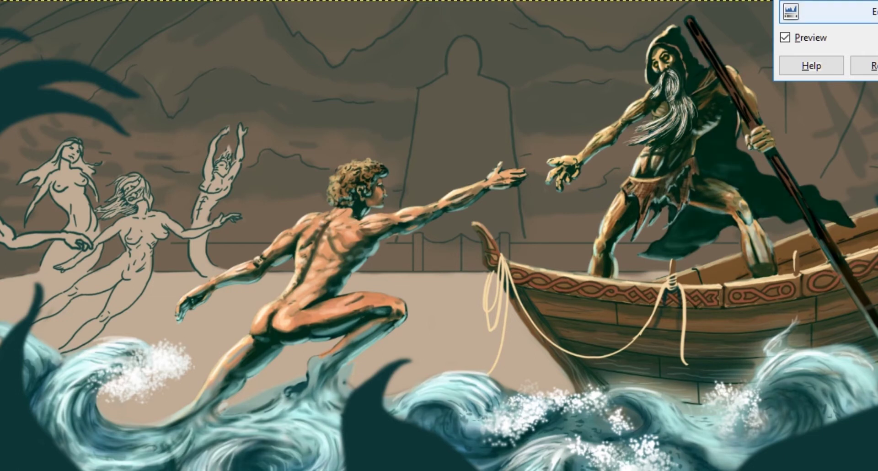
key("Return")
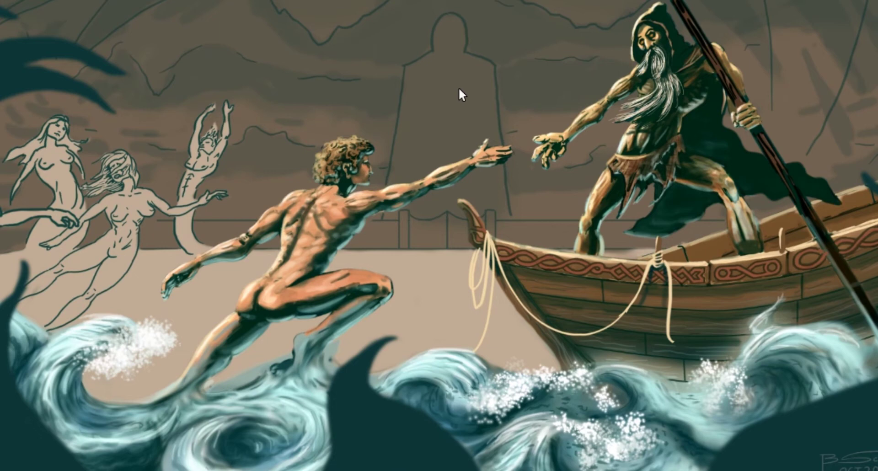
Inspect the dark green shadow color beside the male figure's torso in the foreground color dialog and cancel it
left_click_drag(572, 215, 277, 322)
scroll(220, 358, "up", 3)
scroll(220, 357, "up", 3)
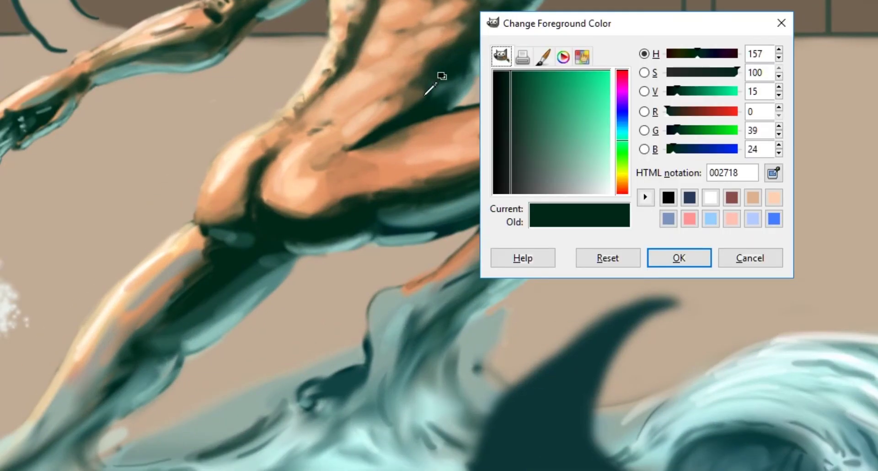
left_click(749, 257)
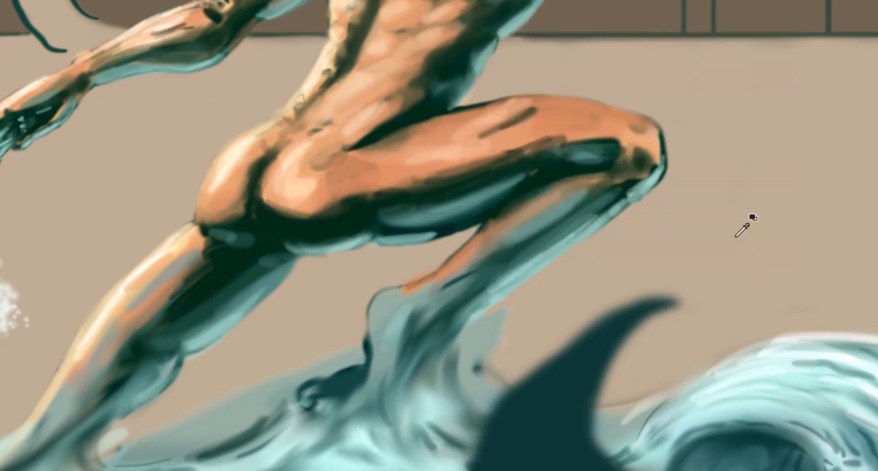
Dismiss the file-opening error and move the layer named Layer directly above the Forground layer
scroll(745, 226, "down", 6)
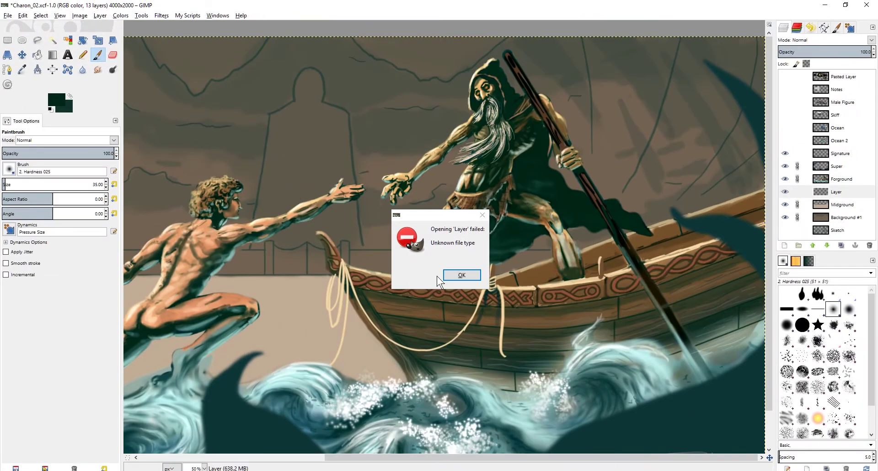
left_click(464, 276)
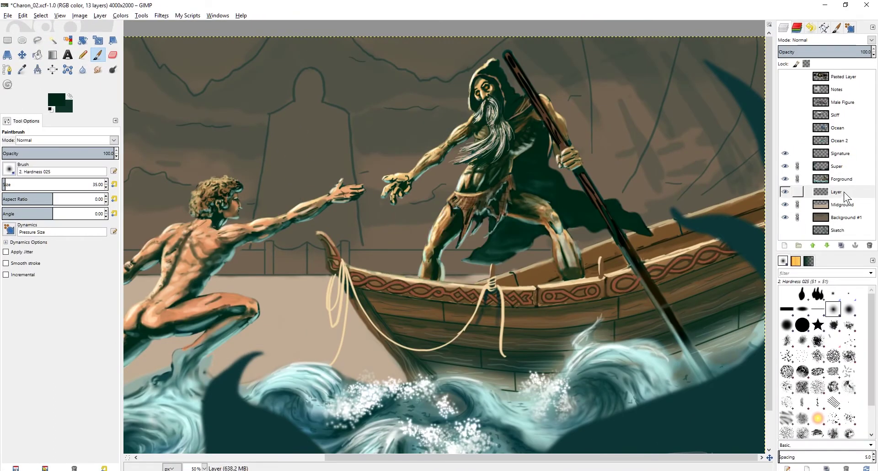
left_click_drag(843, 192, 834, 179)
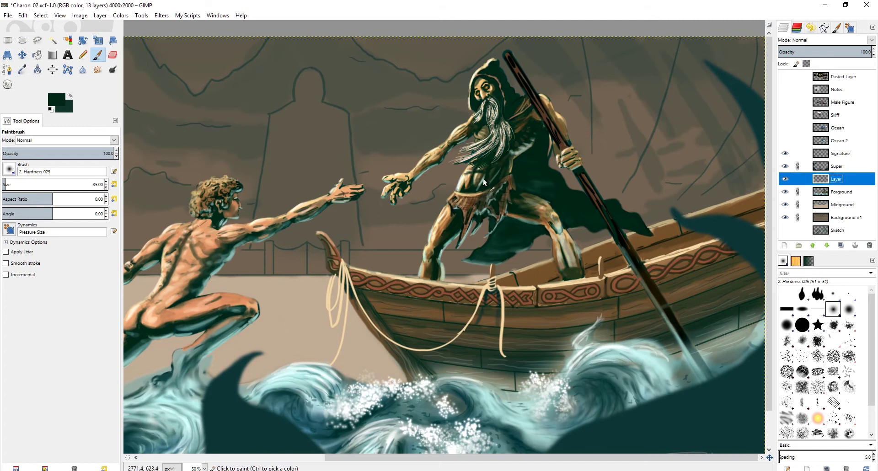
Set the foreground color to pure black for testing shadows on the ferryman
scroll(530, 130, "up", 3)
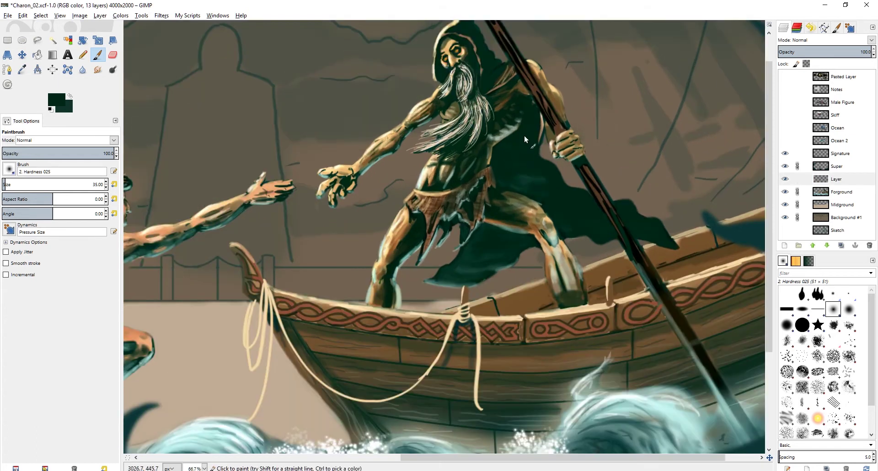
left_click(62, 101)
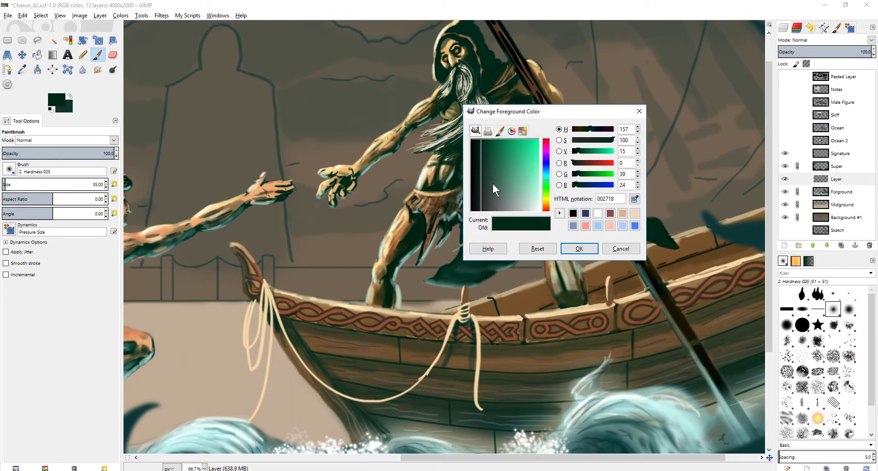
left_click_drag(493, 186, 471, 211)
left_click(579, 249)
Try a pure black brush stroke on the cloak beside the ferryman's torso and undo it
scroll(584, 145, "up", 1)
left_click_drag(501, 108, 463, 151)
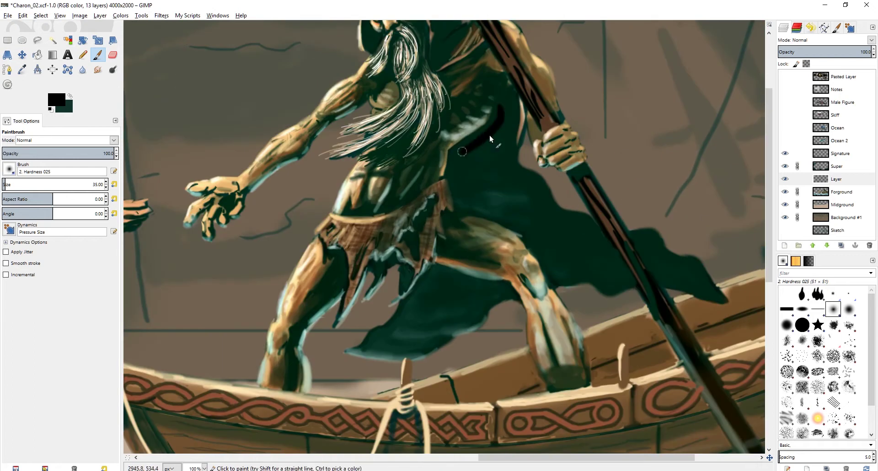
scroll(491, 139, "down", 3)
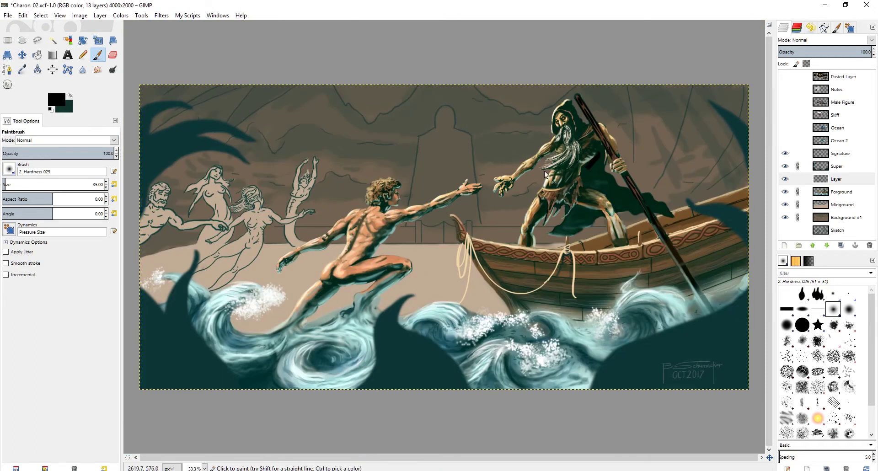
scroll(546, 174, "up", 2)
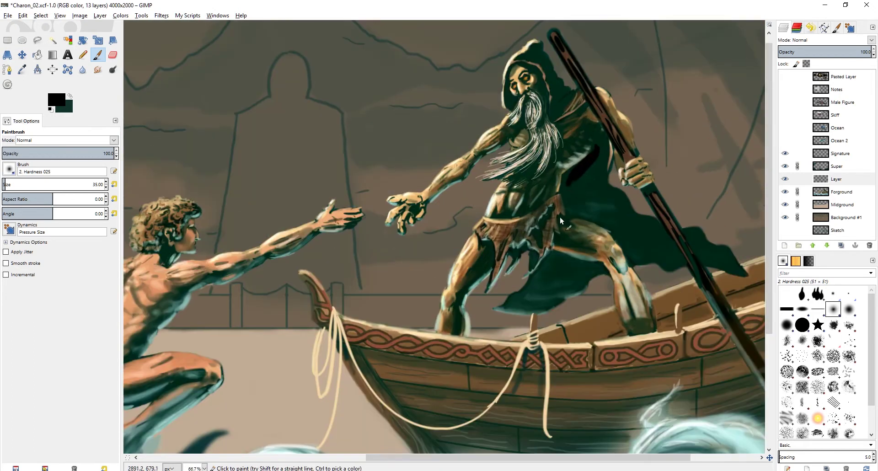
key("ctrl+z")
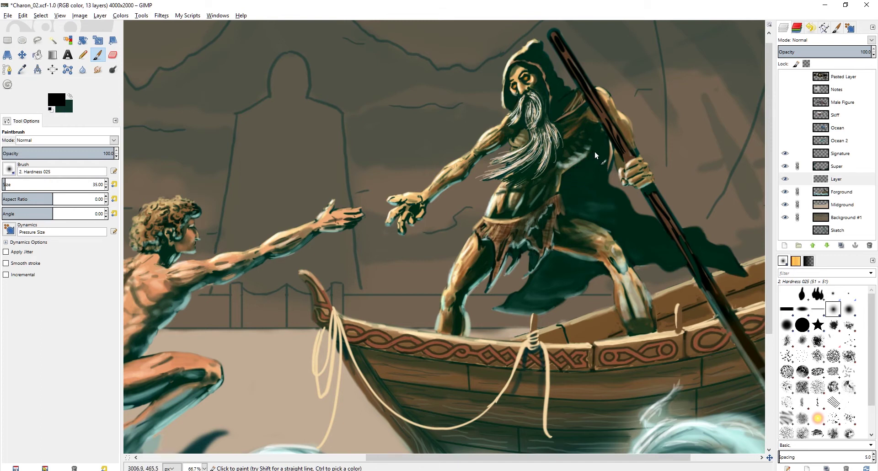
left_click_drag(592, 150, 567, 176)
Compare the shadows and lighting on the male figure and the ferryman within the whole painting
scroll(602, 142, "down", 2)
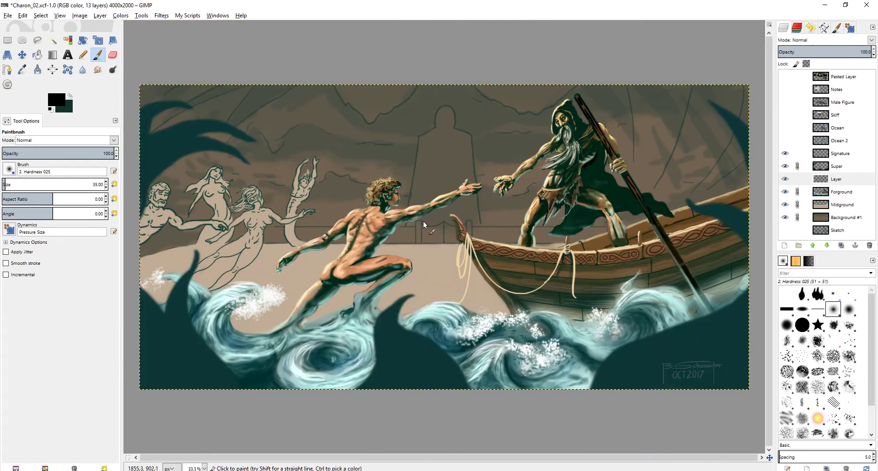
scroll(595, 170, "up", 1)
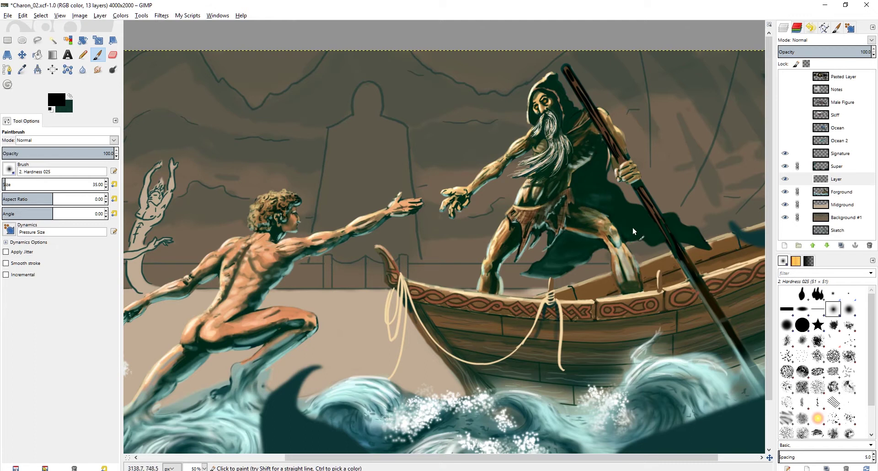
scroll(536, 231, "down", 1)
scroll(393, 199, "up", 1)
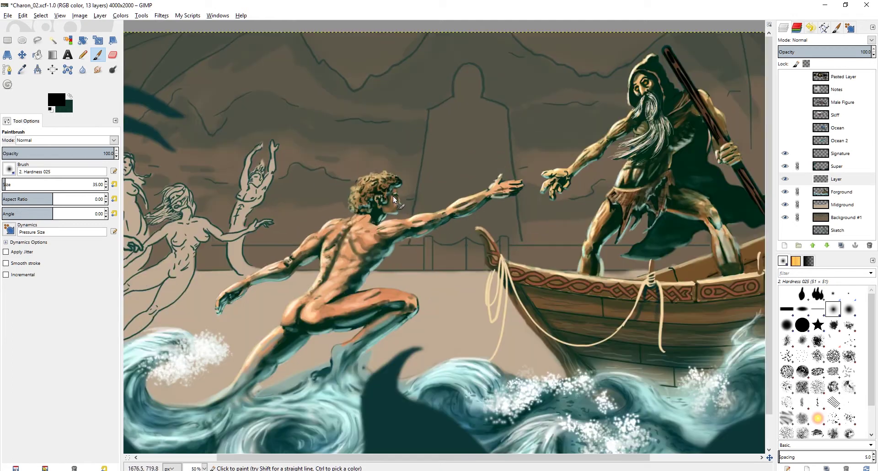
scroll(394, 198, "down", 1)
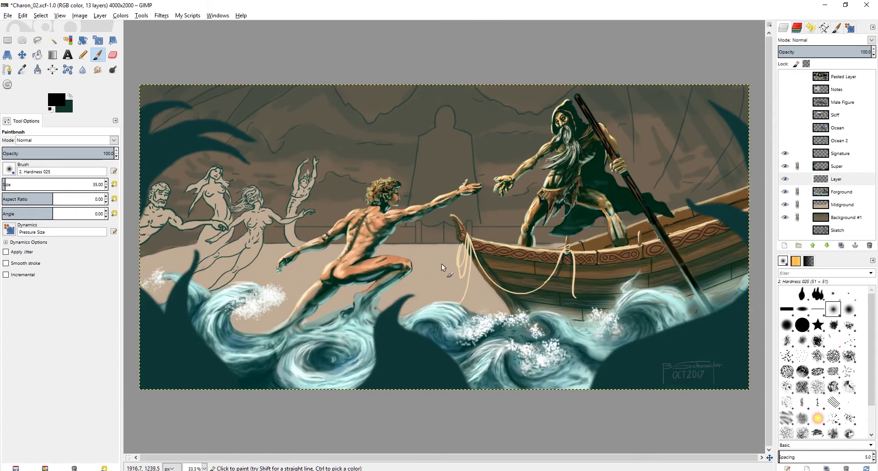
left_click_drag(442, 264, 449, 281)
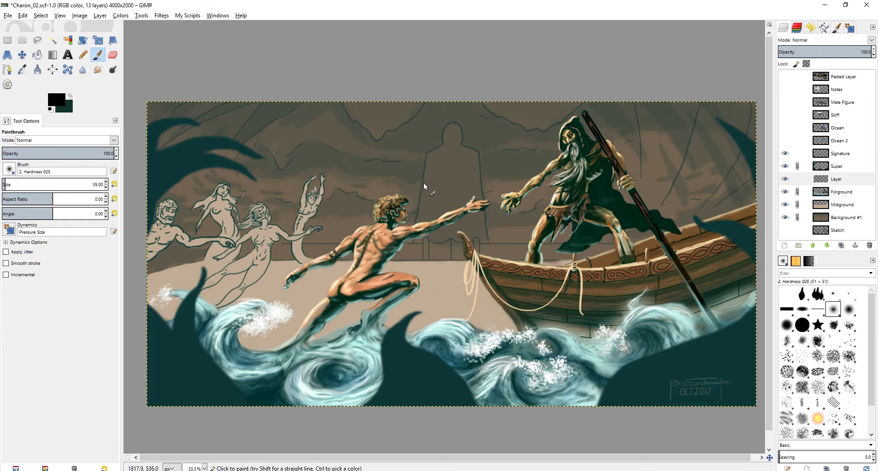
scroll(433, 164, "down", 1)
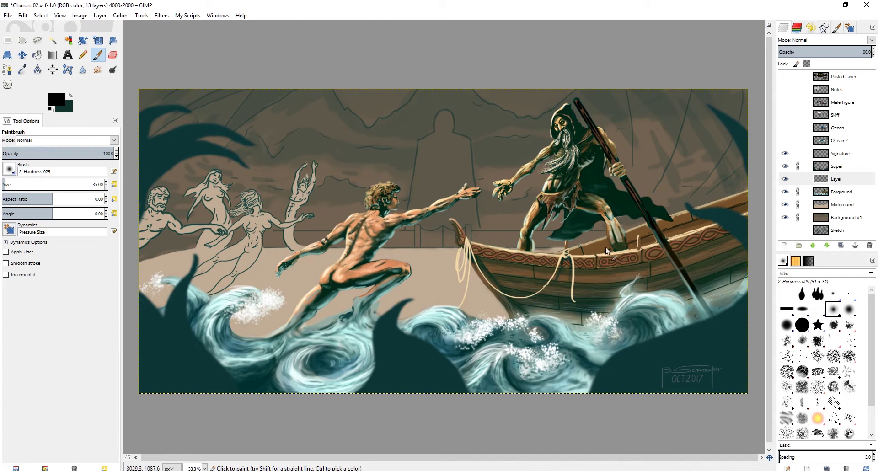
Show the Pasted Layer with the cave reference photos and bring the mossy cave photo into close view
left_click(785, 76)
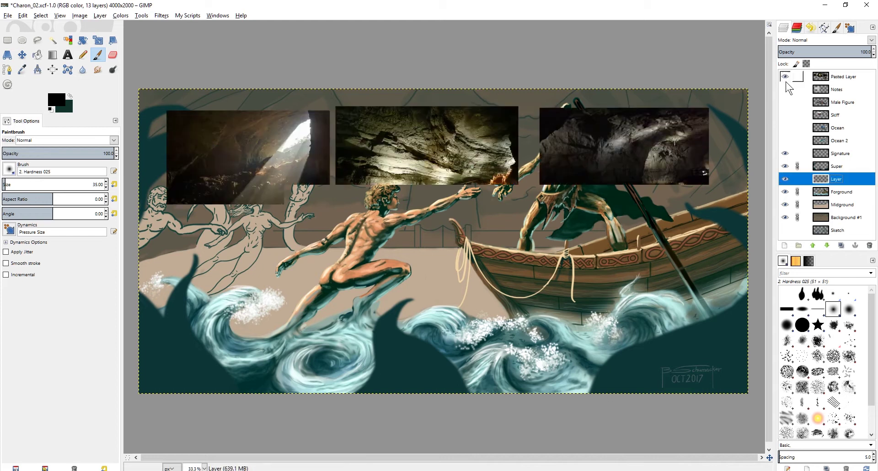
scroll(496, 245, "up", 1)
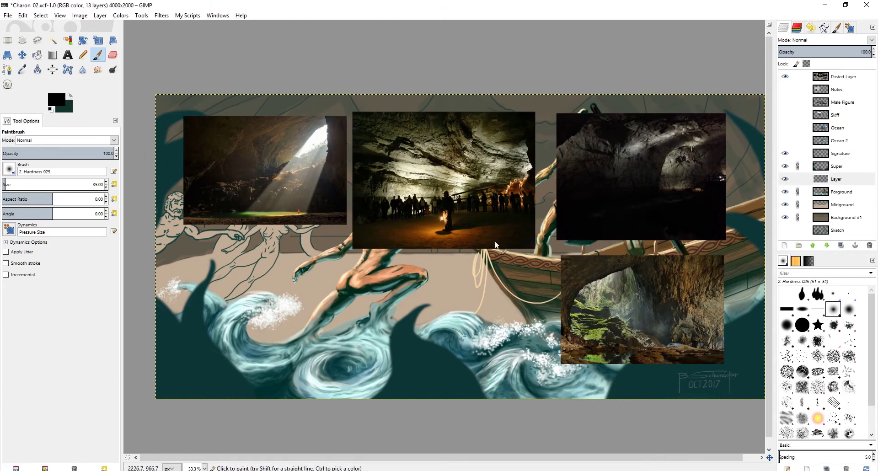
scroll(415, 220, "up", 1)
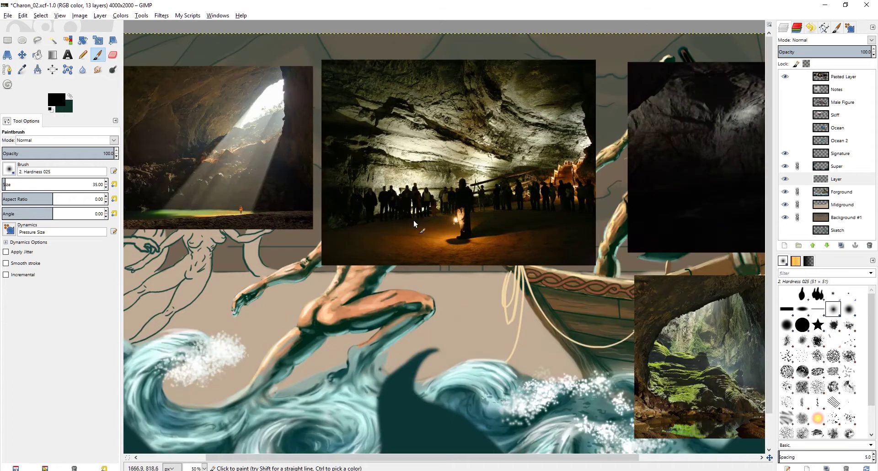
left_click_drag(415, 220, 314, 259)
mouse_move(518, 302)
left_mouse_down()
mouse_move(376, 184)
mouse_move(346, 110)
left_mouse_up()
scroll(459, 215, "up", 2)
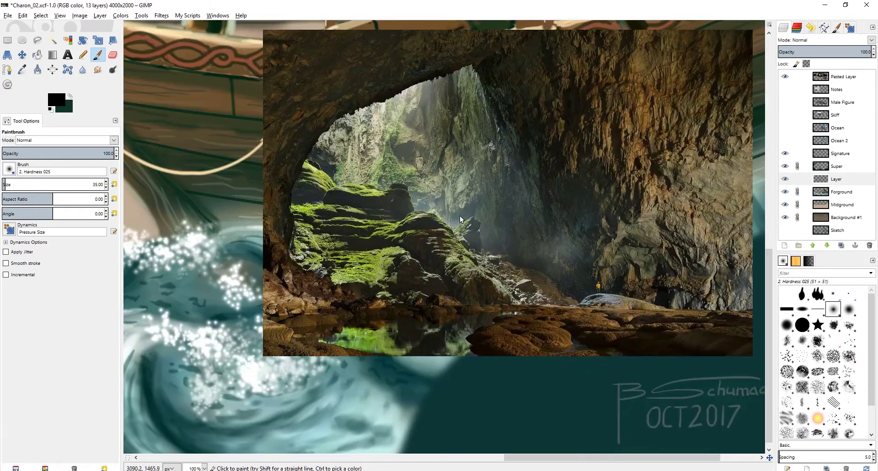
Examine the daylight entering the opening and the dark rock walls in the mossy cave photo
left_click_drag(528, 224, 467, 250)
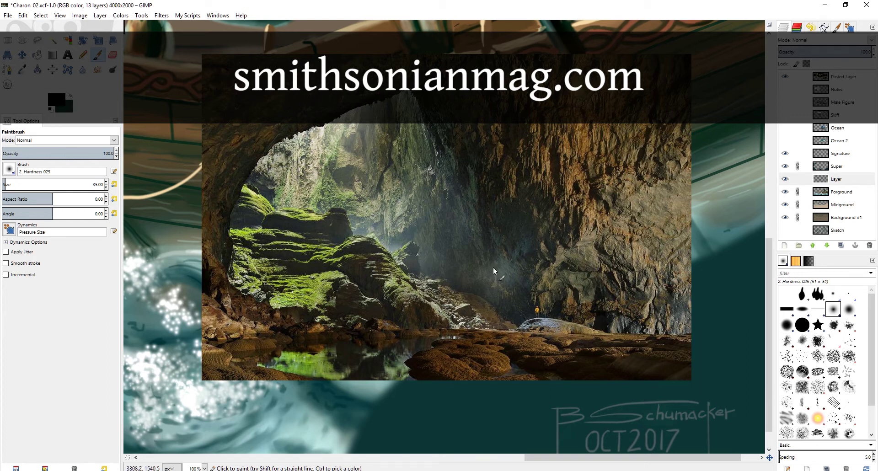
left_click_drag(460, 231, 481, 246)
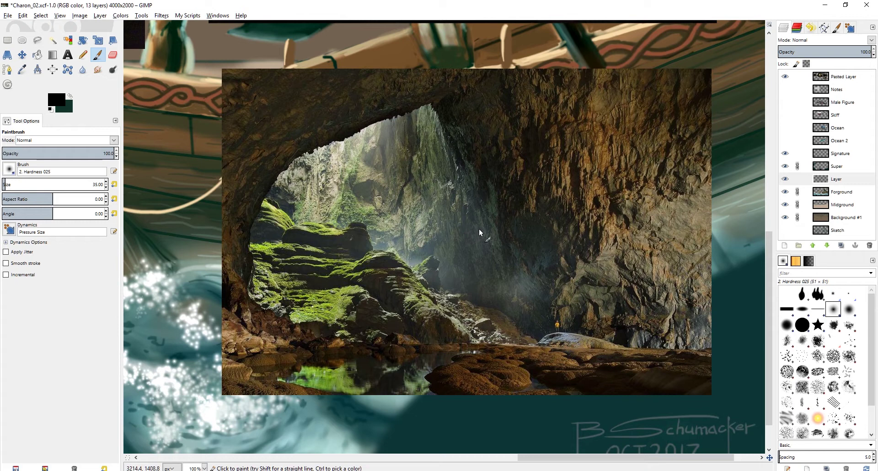
left_click_drag(421, 245, 415, 241)
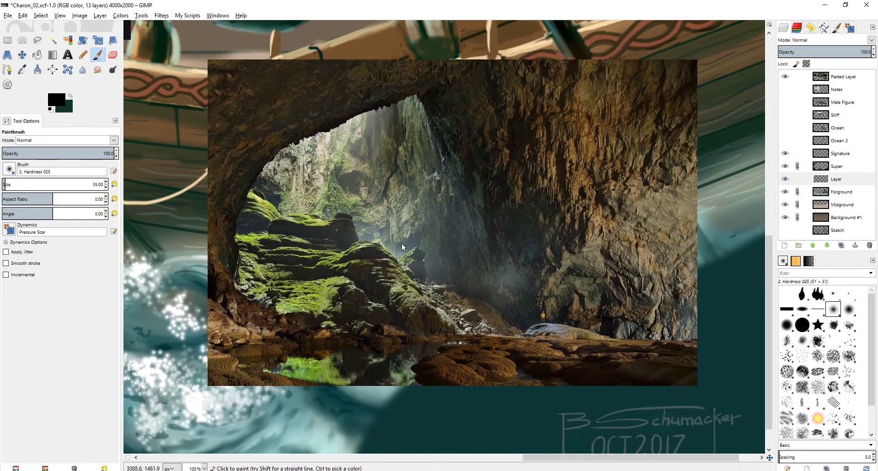
scroll(415, 240, "up", 1)
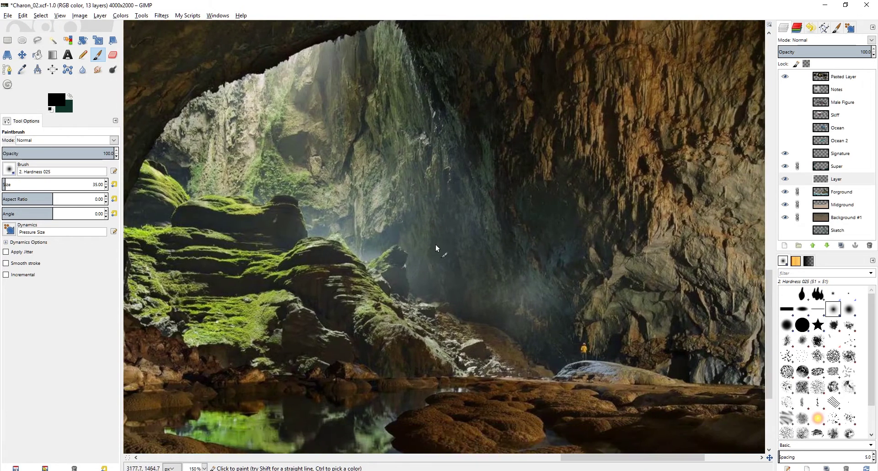
scroll(432, 250, "down", 1)
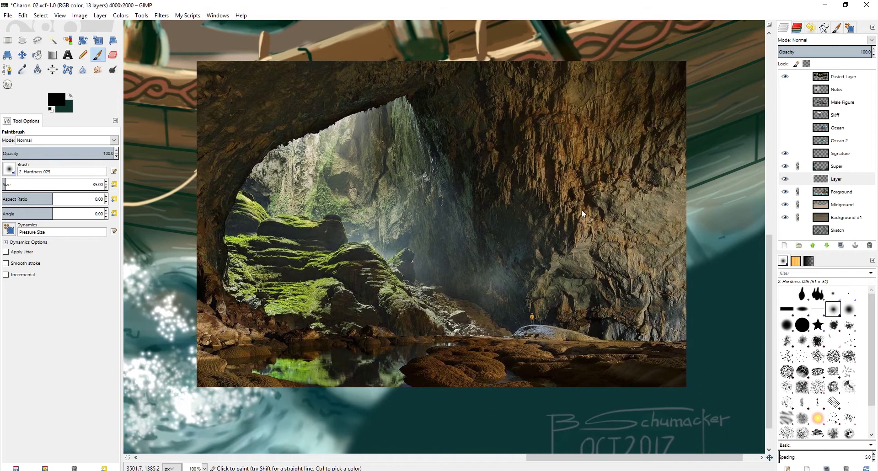
Examine the tiny yellow-clad person standing on the pale rock in the cave photo for scale
scroll(509, 254, "up", 3)
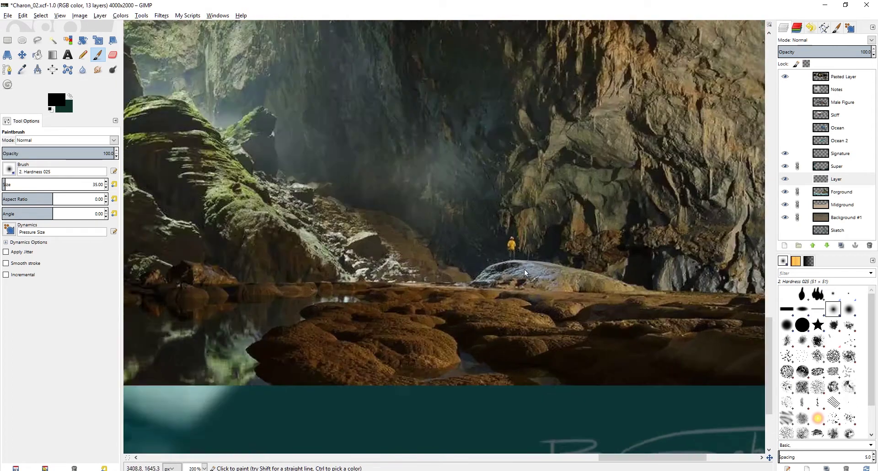
scroll(509, 255, "up", 3)
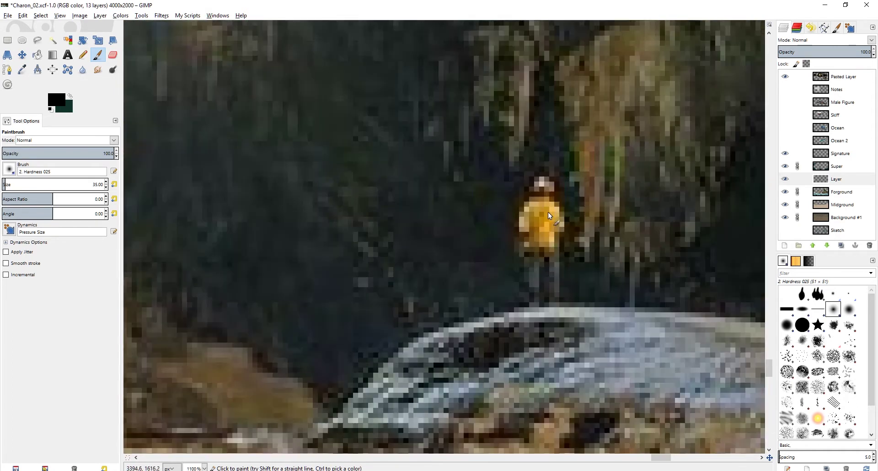
scroll(532, 201, "down", 2)
scroll(514, 232, "up", 1)
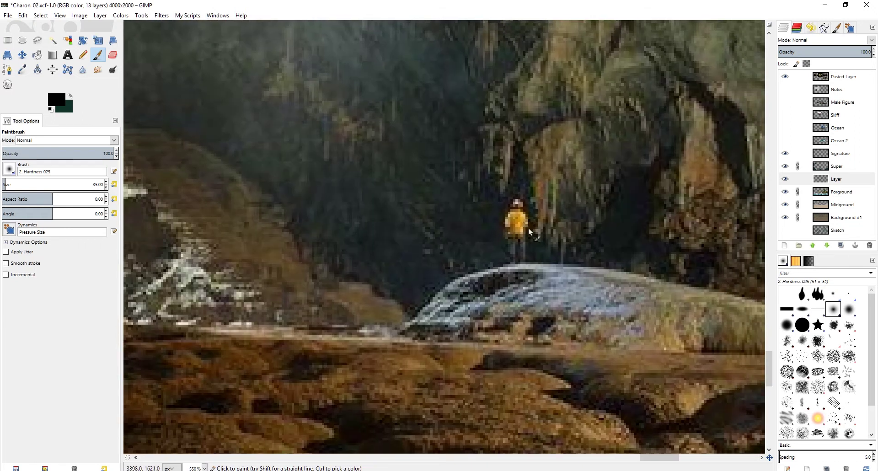
scroll(513, 232, "down", 2)
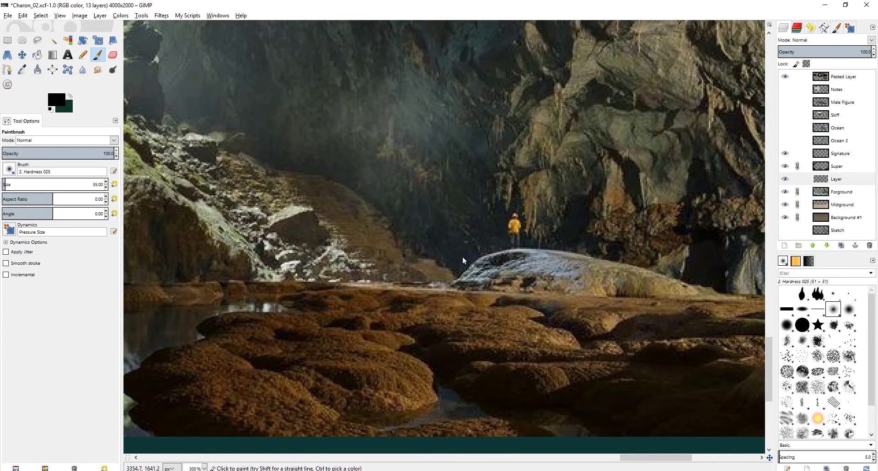
scroll(465, 243, "down", 1)
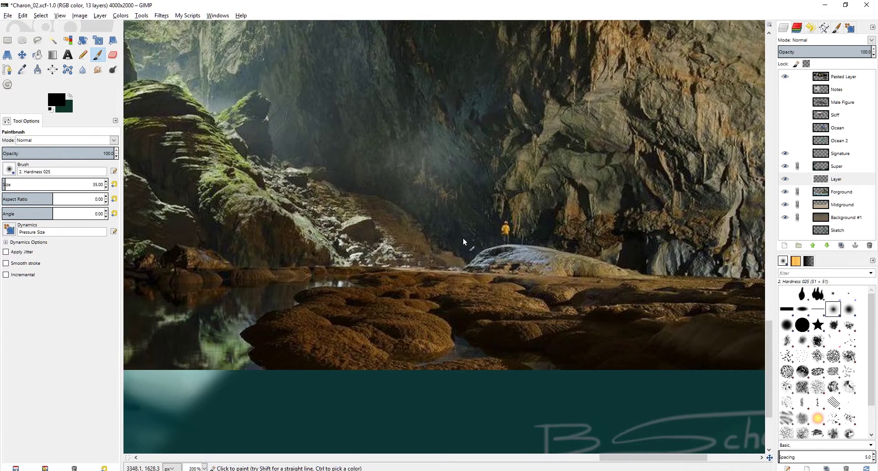
Study how mist and distance change the contrast between the cave photo's foreground rocks and background
left_click_drag(449, 270, 475, 339)
scroll(466, 306, "down", 1)
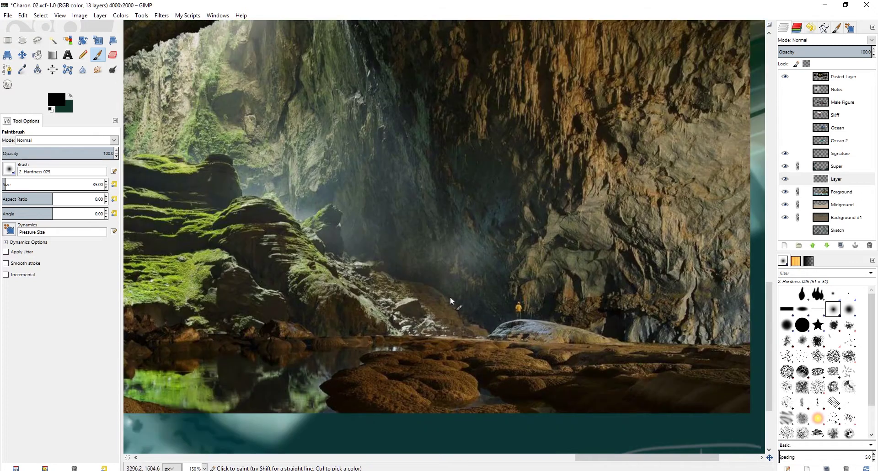
left_click_drag(452, 298, 463, 318)
scroll(467, 311, "down", 1)
scroll(478, 311, "up", 1)
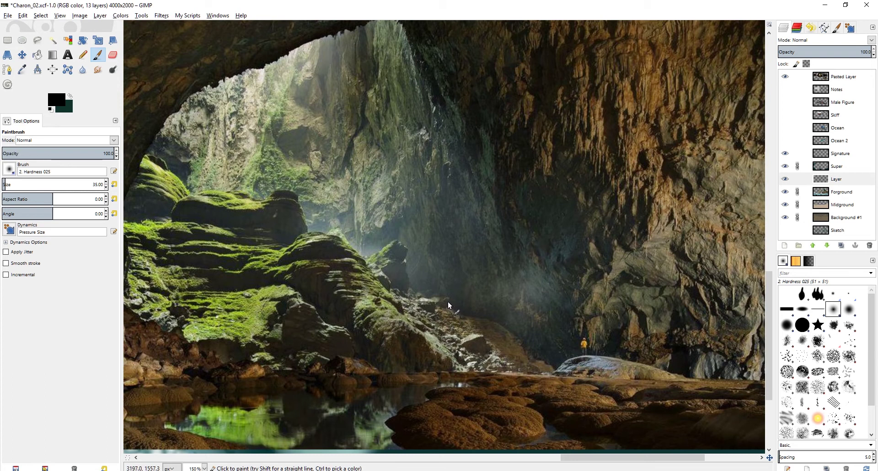
scroll(453, 309, "down", 1)
scroll(307, 243, "down", 1)
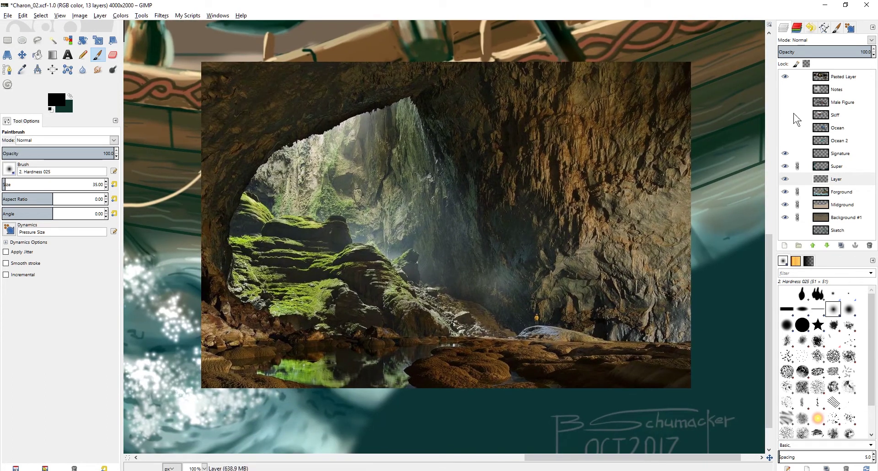
Mark the mossy rock ledges in the cave photo with black strokes on the Pasted Layer and undo the last mark
left_click(823, 77)
mouse_move(352, 238)
left_mouse_down()
mouse_move(363, 232)
mouse_move(352, 245)
left_mouse_up()
key("ctrl+z")
left_click_drag(280, 211, 339, 216)
left_click_drag(316, 269, 326, 303)
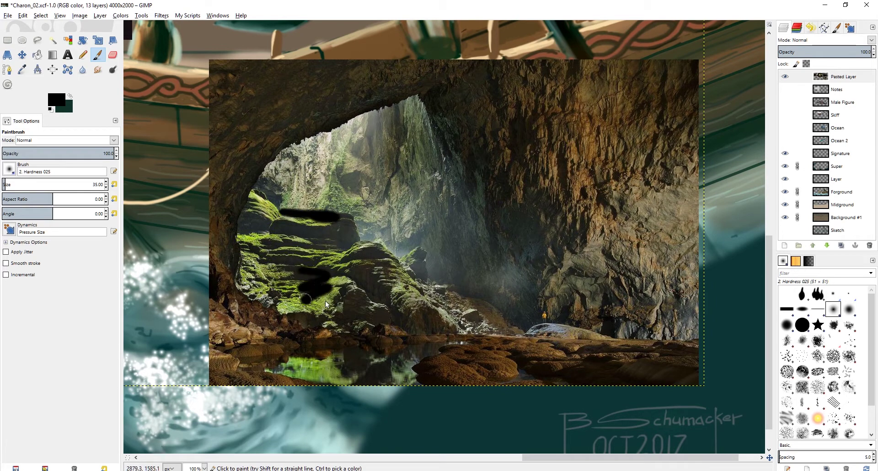
key("ctrl+z")
Mark the bright background wall behind the ledges with a black zigzag and undo all remaining marks
mouse_move(361, 127)
left_mouse_down()
mouse_move(406, 237)
mouse_move(346, 132)
mouse_move(343, 165)
mouse_move(317, 194)
left_mouse_up()
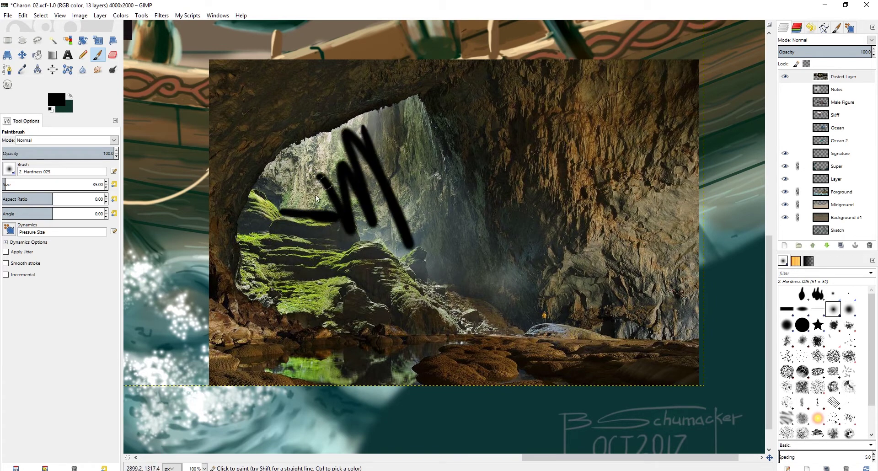
key("ctrl+z")
key("ctrl+z")
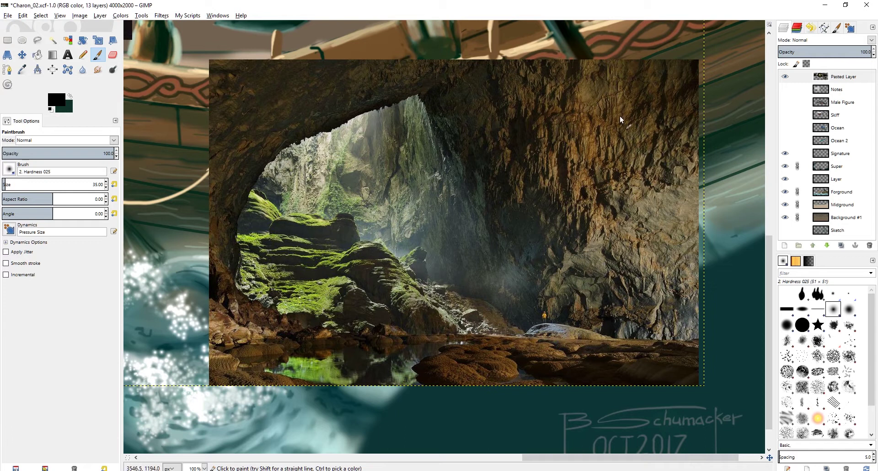
Mark the sunlit rock wall of the cave photo with black strokes and undo all marks on the Pasted Layer
left_click_drag(621, 120, 560, 227)
left_click_drag(574, 108, 549, 199)
key("ctrl+z")
key("ctrl+z")
key("minus")
mouse_move(389, 146)
left_mouse_down()
mouse_move(345, 170)
mouse_move(351, 201)
left_mouse_up()
key("minus")
key("minus")
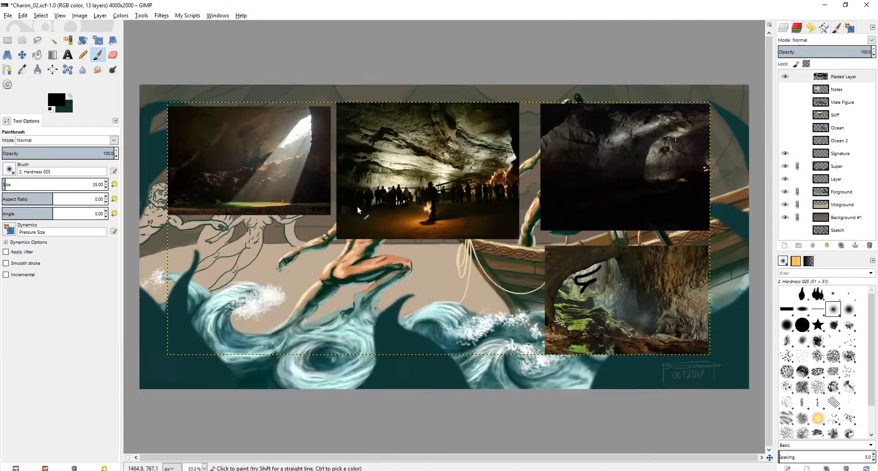
key("minus")
key("ctrl+z")
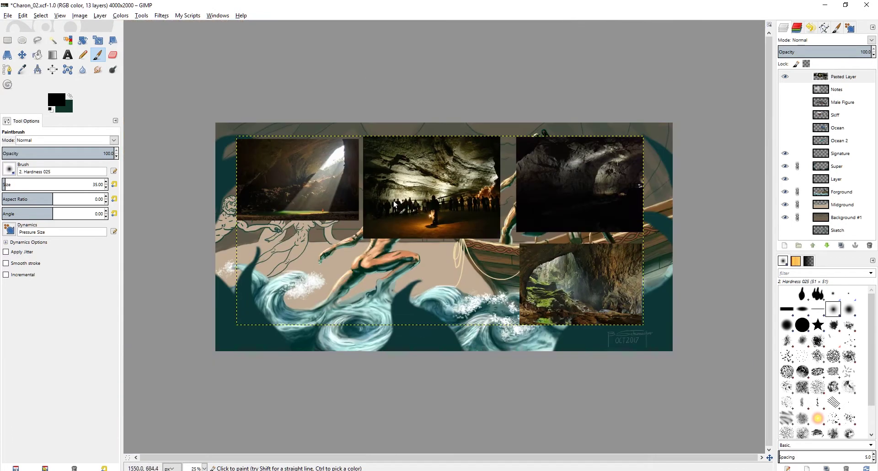
Hide the Pasted Layer with the cave photos and make the Super layer active
left_click(785, 78)
key("plus")
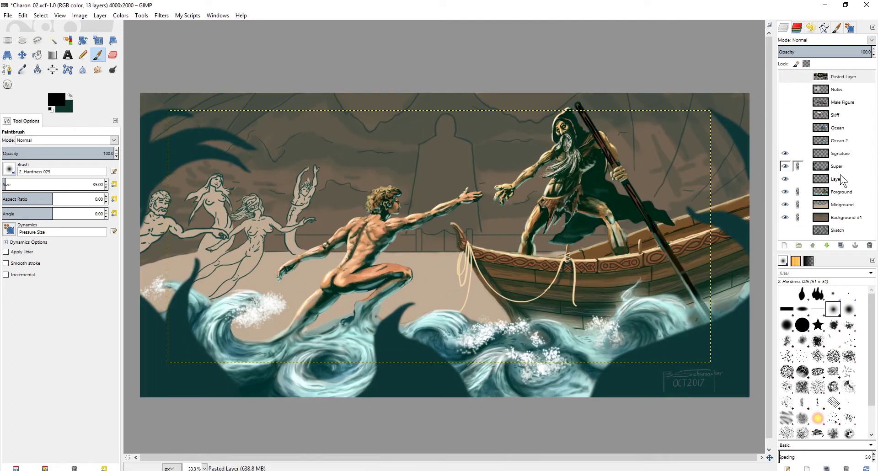
left_click(836, 155)
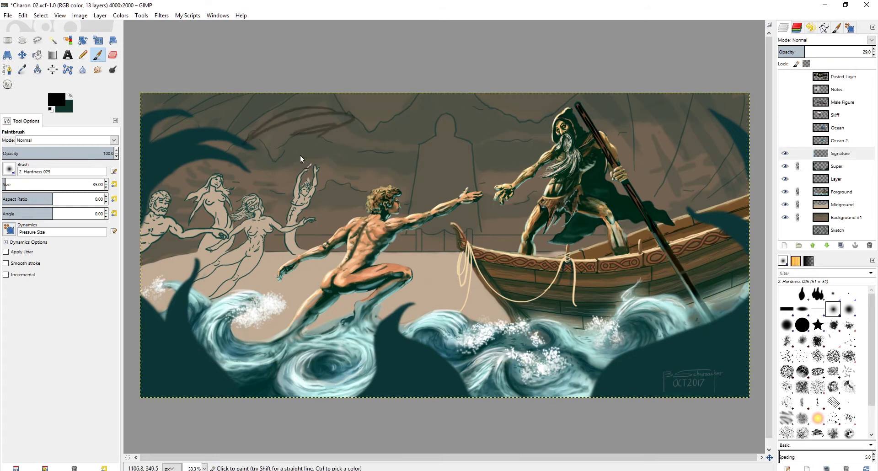
left_click_drag(322, 145, 327, 147)
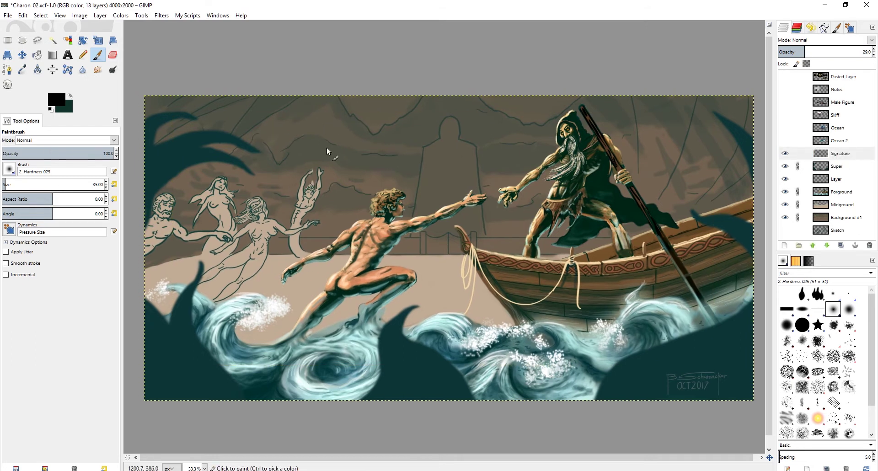
key("Page_Down")
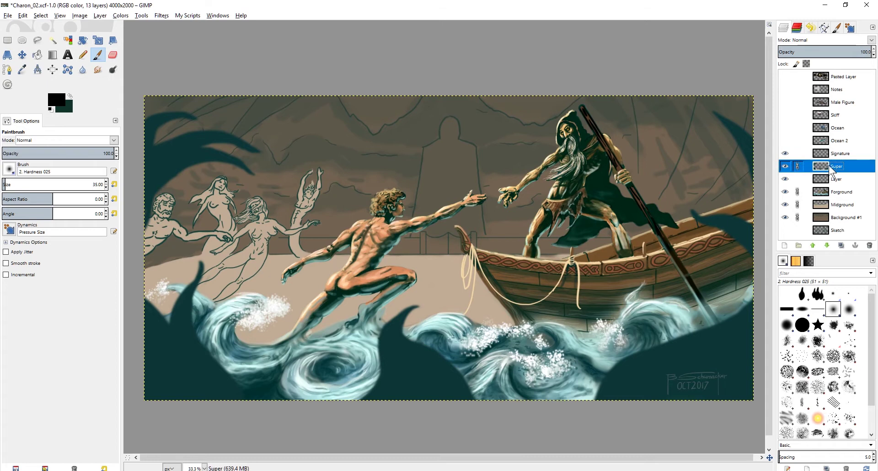
Try a black stroke on the cave background in the Super layer and undo it
mouse_move(287, 136)
left_mouse_down()
mouse_move(358, 111)
mouse_move(312, 136)
left_mouse_up()
key("ctrl+z")
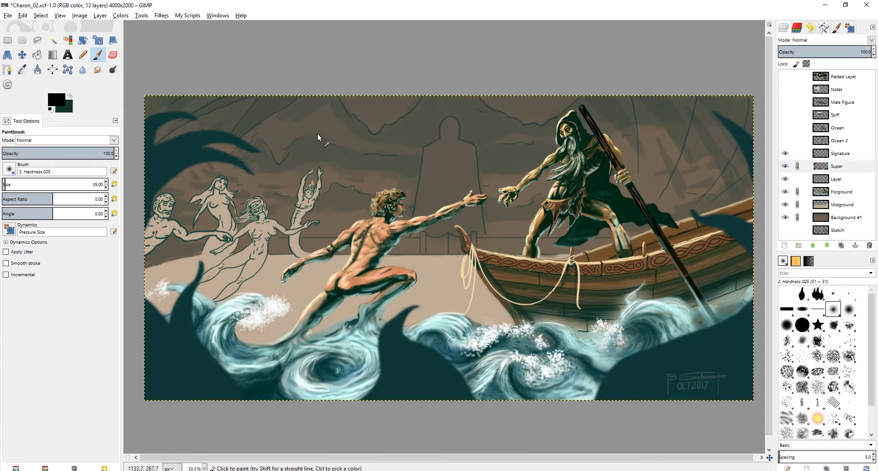
key("minus")
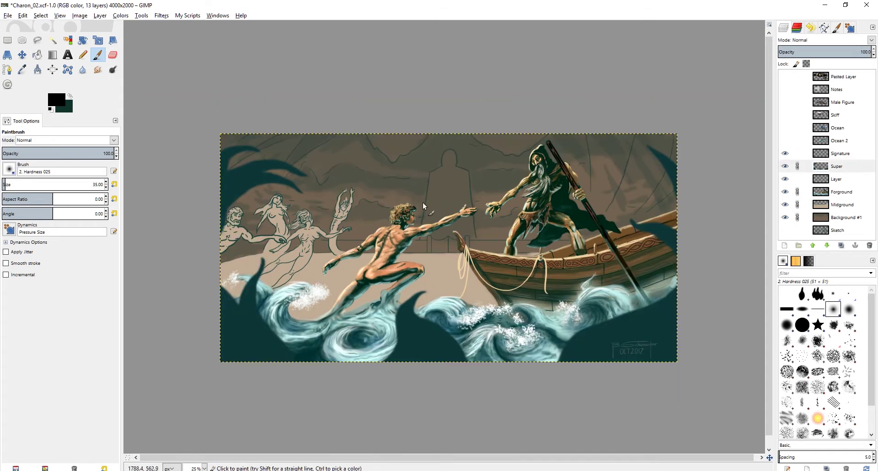
key("plus")
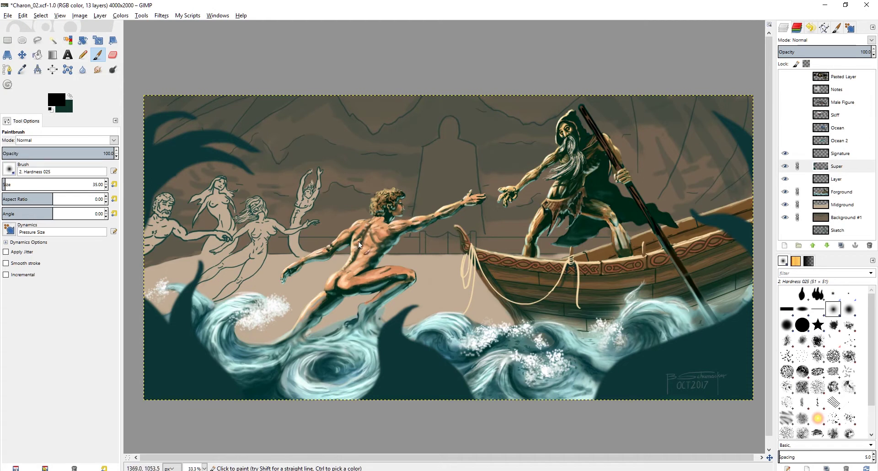
left_click_drag(391, 220, 396, 205)
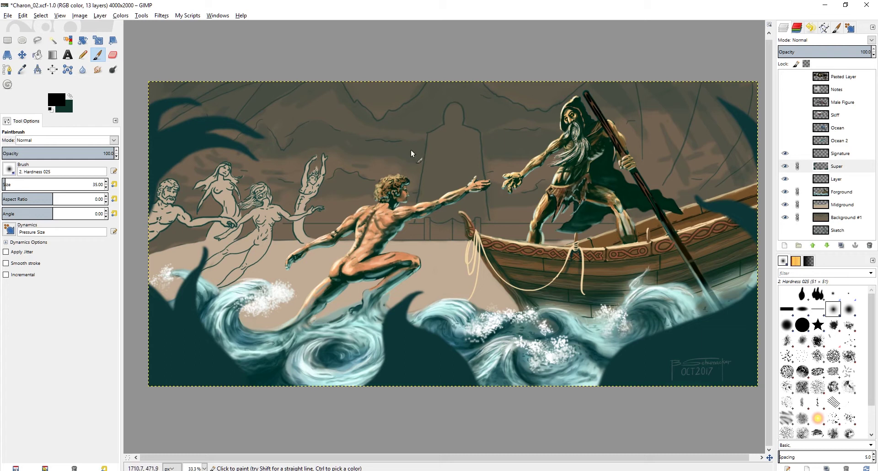
Paint light aqua water over the beige area behind the swimmer on the Midground layer, with brush size 85 and opacity 45.1
scroll(415, 192, "right", 1)
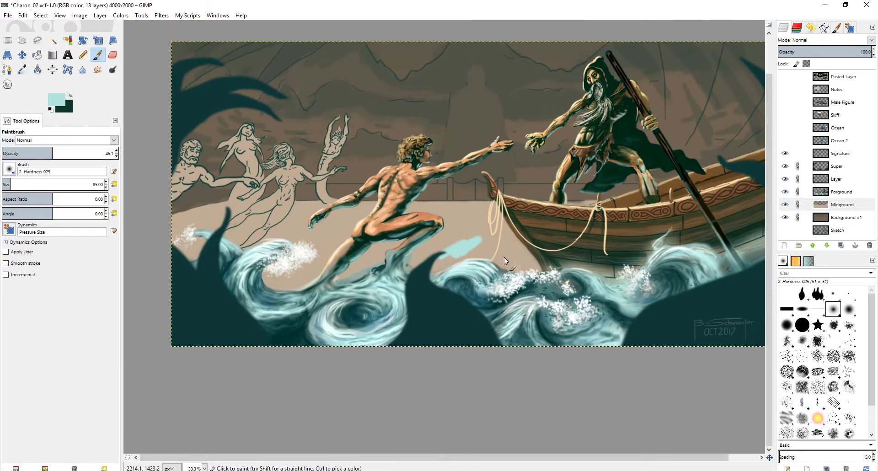
mouse_move(257, 214)
left_mouse_down()
mouse_move(322, 247)
mouse_move(401, 208)
mouse_move(394, 222)
mouse_move(500, 230)
left_mouse_up()
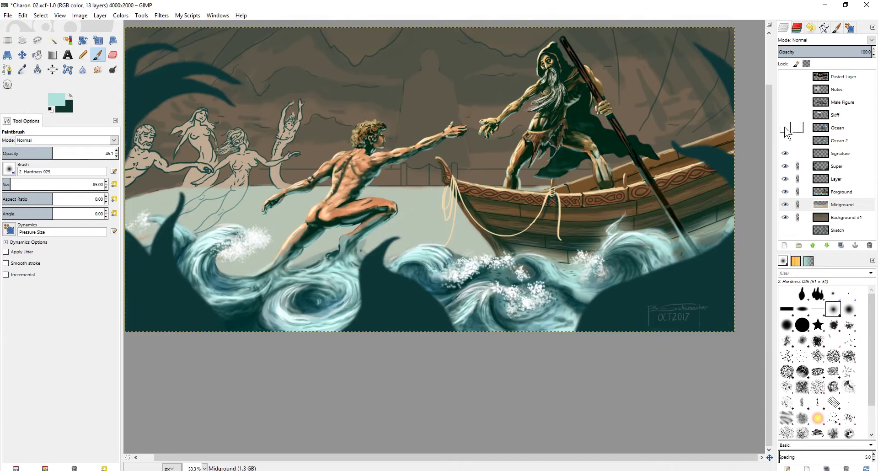
left_click(785, 128)
left_click(785, 128)
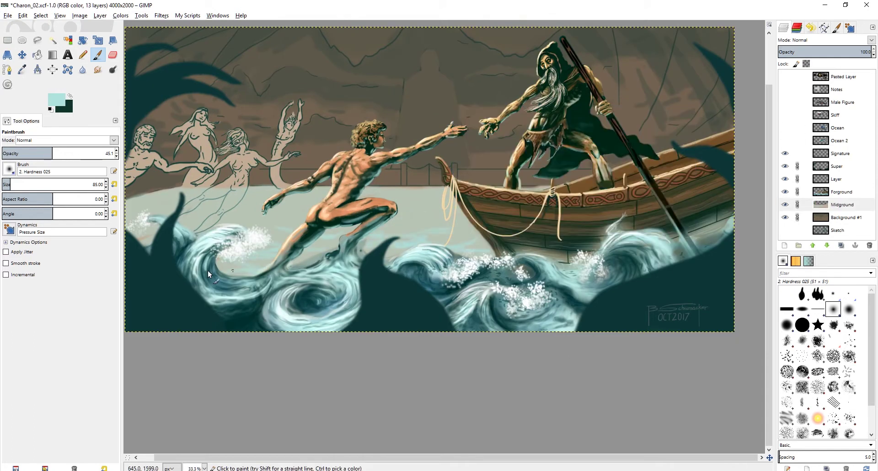
mouse_move(402, 229)
left_mouse_down()
mouse_move(374, 229)
mouse_move(349, 212)
left_mouse_up()
scroll(339, 224, "left", 2)
scroll(424, 221, "right", 1)
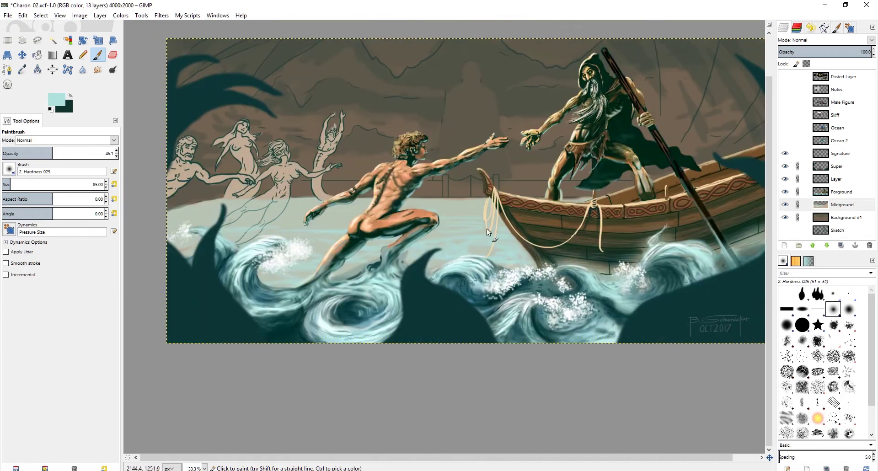
Sample dark teal and paint faint ripples on the water below the outlined souls, with brush size 65 and opacity 13.8
key("o")
left_click(270, 220)
key("p")
left_click(18, 153)
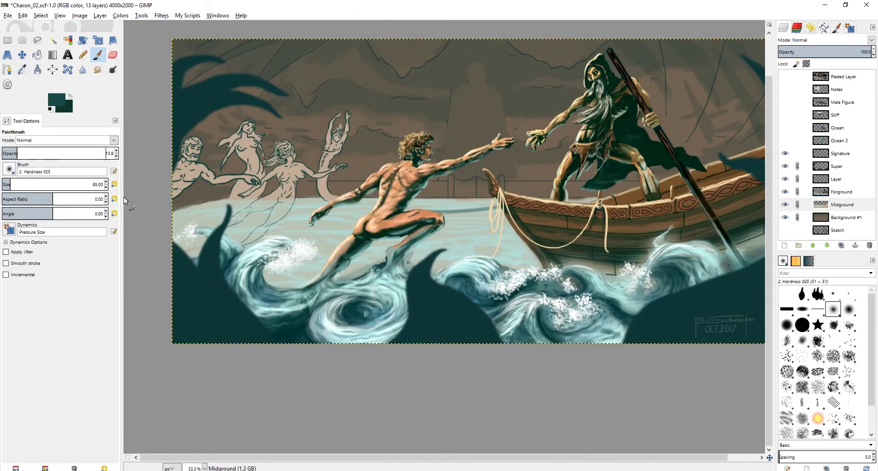
scroll(508, 160, "up", 1)
key("bracketleft")
key("bracketleft")
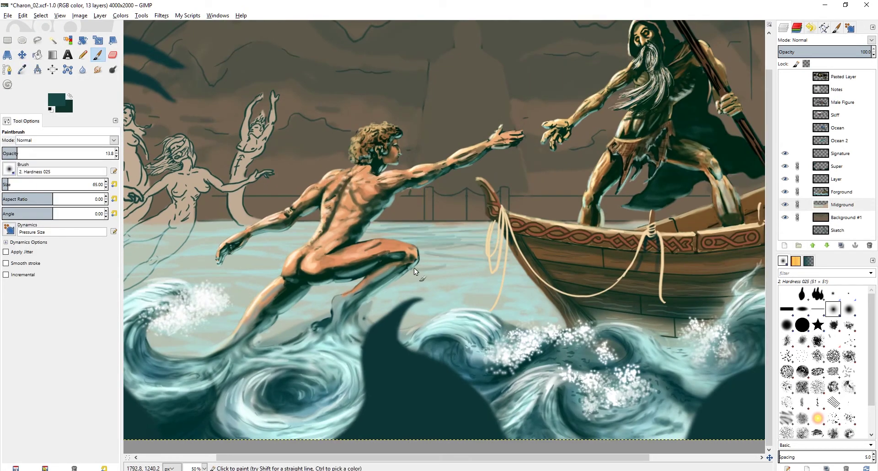
scroll(484, 274, "left", 3)
scroll(269, 282, "down", 1, "ctrl")
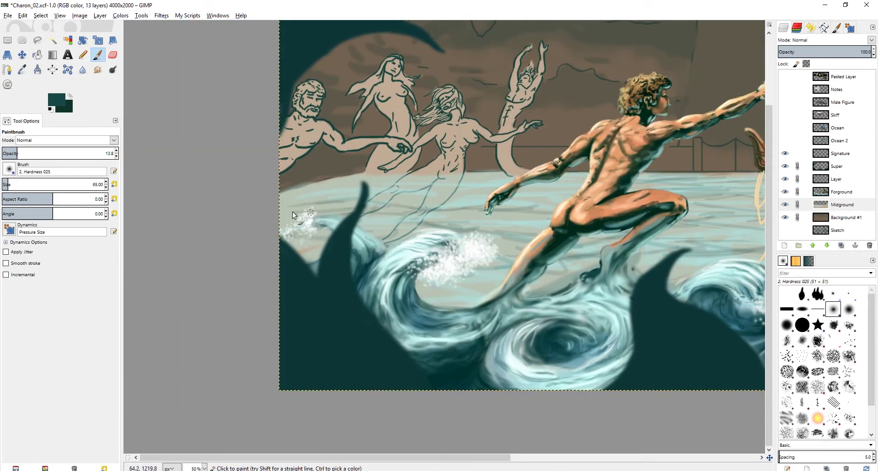
scroll(348, 215, "up", 1, "ctrl")
left_click_drag(335, 221, 394, 220)
left_click_drag(218, 244, 291, 220)
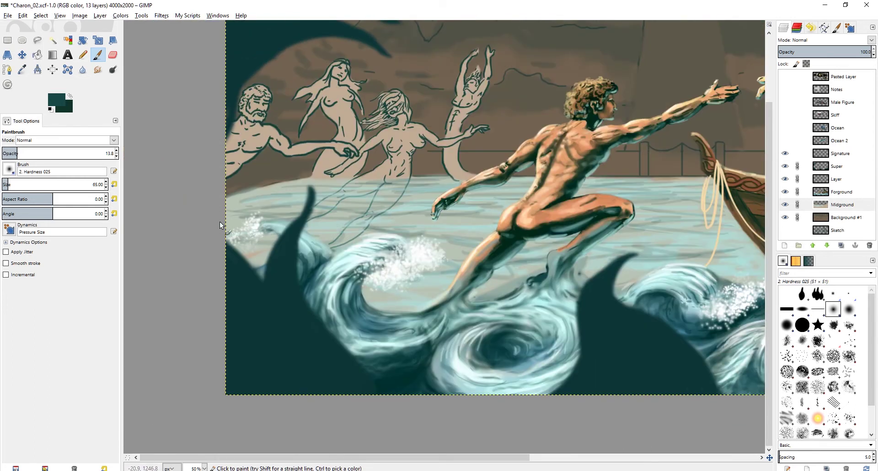
Extend the faint dark teal ripples across the water around the swimmer and up to the boat's bow
scroll(323, 222, "right", 8)
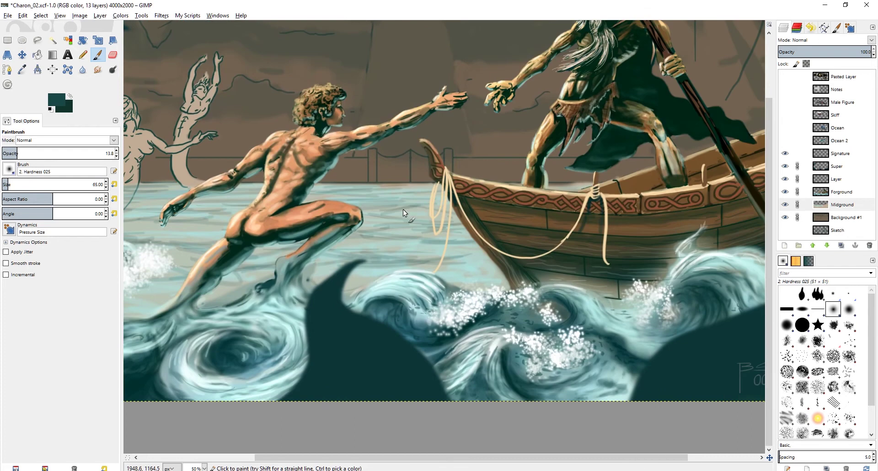
scroll(413, 211, "left", 6)
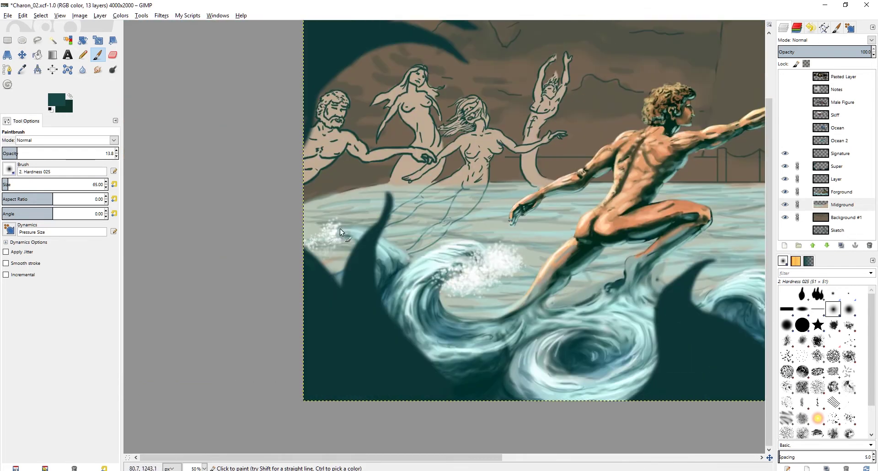
scroll(485, 237, "down", 1, "ctrl")
scroll(485, 236, "up", 1, "ctrl")
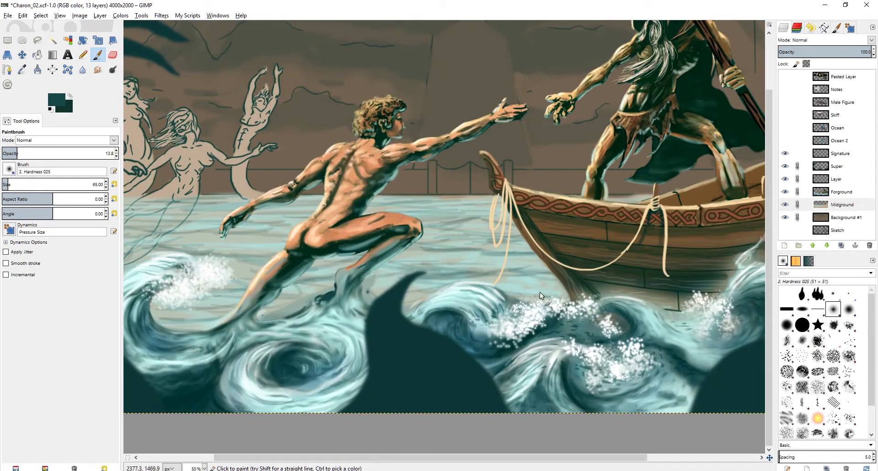
scroll(379, 187, "left", 3)
scroll(379, 185, "right", 2)
left_click_drag(471, 200, 518, 201)
scroll(508, 206, "left", 2)
left_click_drag(368, 210, 424, 209)
left_click_drag(509, 260, 583, 260)
scroll(549, 259, "right", 1)
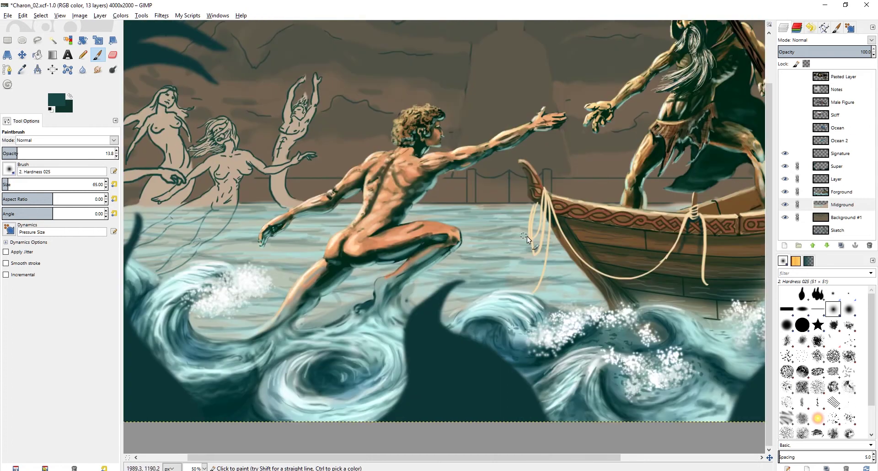
left_click_drag(513, 239, 542, 239)
mouse_move(458, 276)
left_mouse_down()
mouse_move(567, 276)
mouse_move(579, 289)
mouse_move(519, 270)
left_mouse_up()
Sample white from the wave foam, add faint highlights to the distant water, and compare with the Midground layer hidden
left_click(558, 292, "ctrl")
key("o")
left_click(568, 323)
key("p")
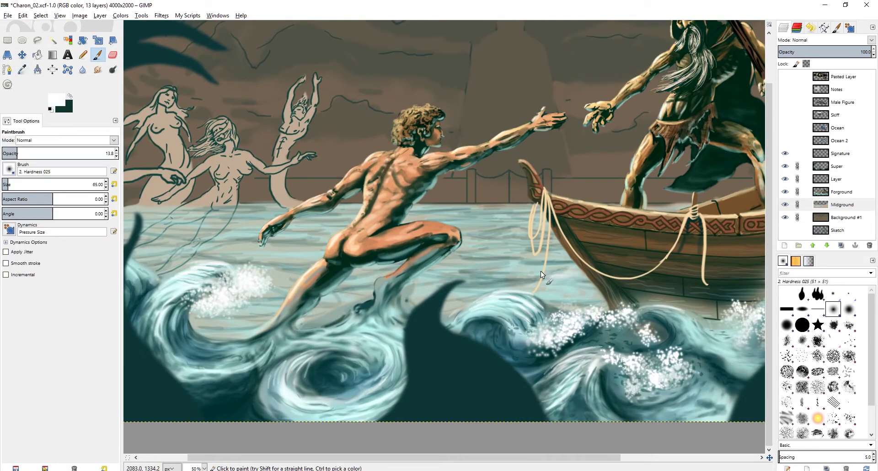
left_click_drag(590, 294, 553, 269)
left_click_drag(526, 266, 466, 261)
left_click_drag(303, 246, 499, 241)
left_click(784, 204)
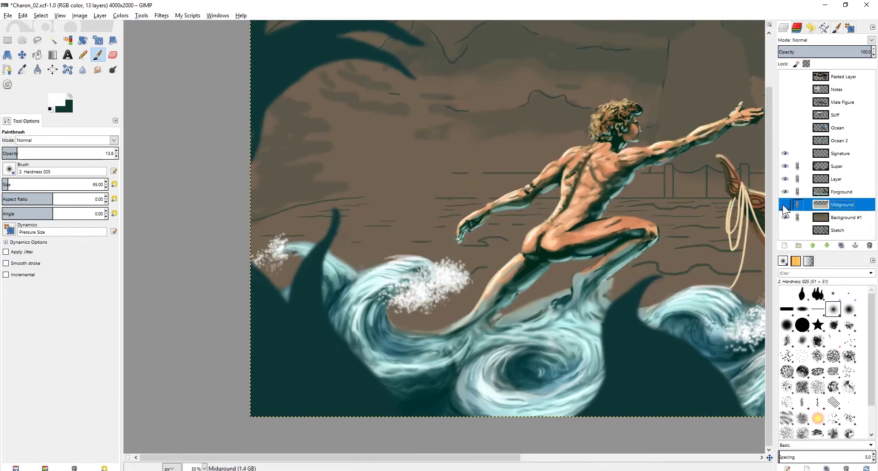
left_click(785, 205)
left_click_drag(639, 271, 475, 271)
left_click_drag(600, 288, 531, 267)
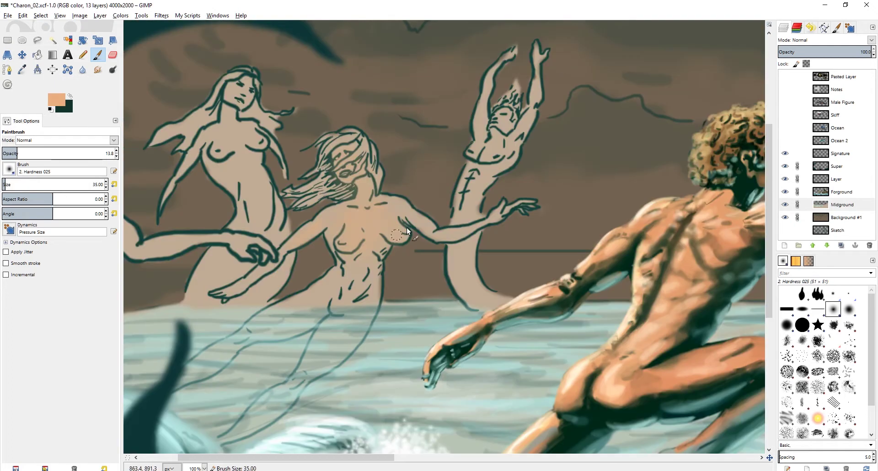
Glaze the long-haired middle woman's torso and legs with translucent peach skin colour, enlarging the brush to size 105
left_click_drag(394, 211, 435, 229)
key("]")
key("]")
key("]")
key("]")
key("]")
key("]")
key("]")
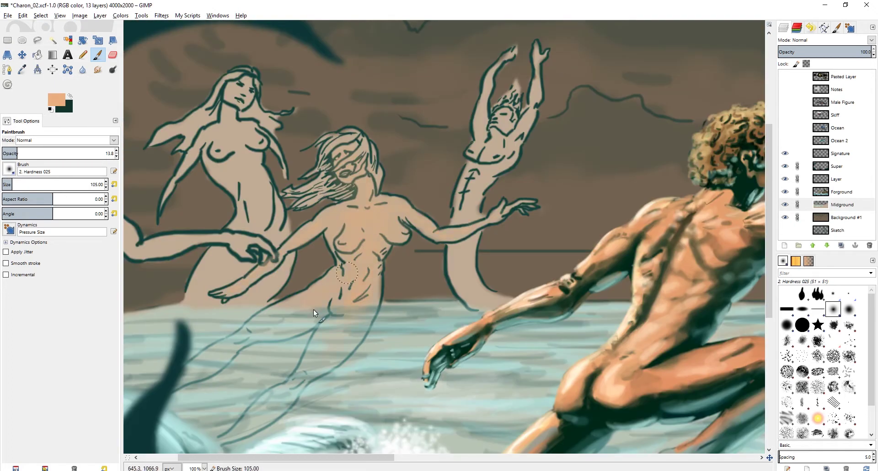
scroll(330, 274, "down", 2)
scroll(329, 274, "left", 3)
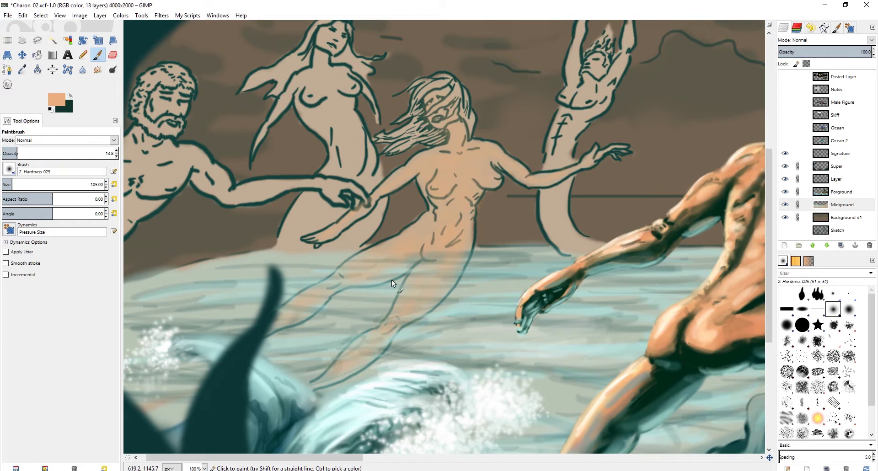
Raise the opacity to 43.5, sample the skin tone and build up solid colour on the woman's hips and submerged legs
scroll(392, 285, "down", 2)
left_click_drag(392, 284, 407, 291)
left_click(49, 152)
scroll(414, 304, "up", 2)
key("o")
left_click(412, 259)
key("p")
left_click_drag(413, 260, 409, 288)
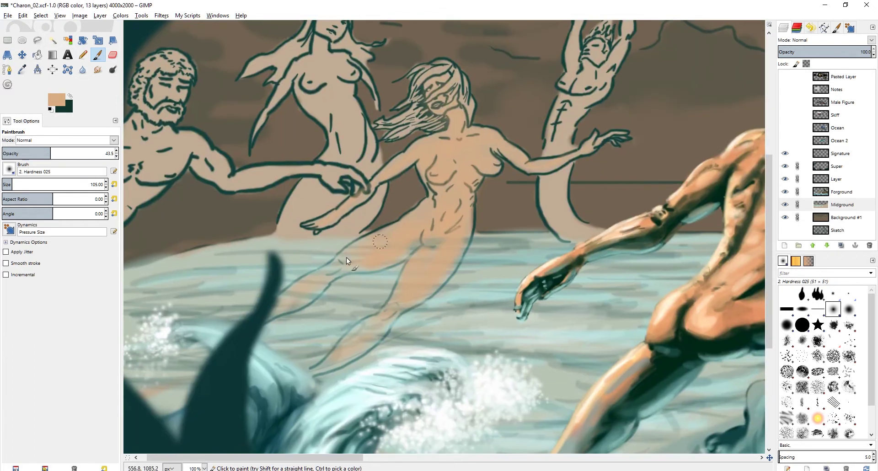
scroll(362, 272, "down", 1)
left_click_drag(363, 261, 391, 213)
Sample pale aqua from the water and paint reflected light along the edges of the woman's legs with a smaller brush
key("o")
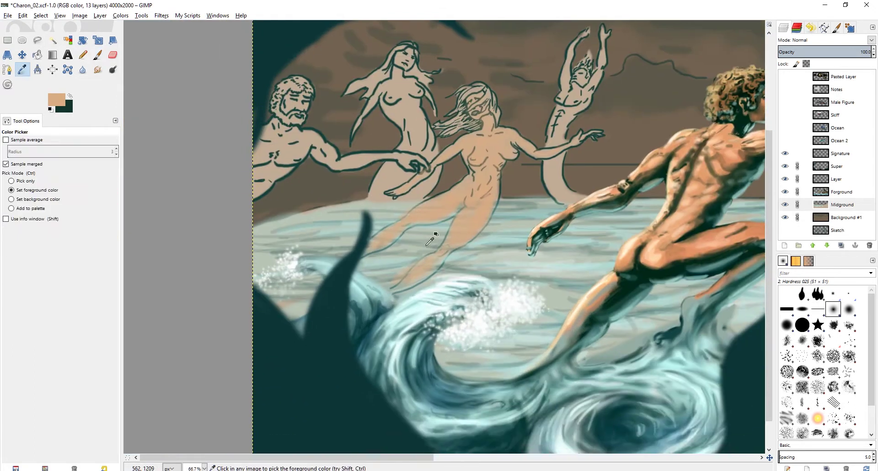
left_click(384, 236)
key("p")
scroll(412, 245, "up", 1)
key("[")
key("[")
key("[")
key("[")
key("[")
left_click_drag(444, 274, 397, 288)
left_click_drag(394, 218, 351, 241)
mouse_move(536, 170)
left_mouse_down()
mouse_move(472, 238)
mouse_move(384, 249)
left_mouse_up()
Add pale aqua reflected light under the woman's chest and along her waist and side with brush size 35
scroll(457, 229, "up", 1)
mouse_move(523, 119)
left_mouse_down()
mouse_move(457, 180)
mouse_move(489, 178)
left_mouse_up()
key("[")
key("[")
left_click_drag(532, 168, 565, 166)
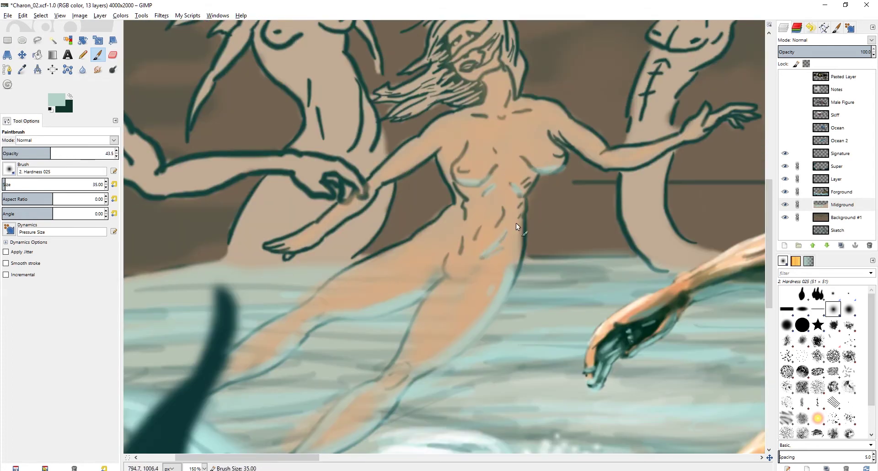
left_click_drag(524, 203, 517, 211)
left_click_drag(525, 214, 515, 272)
mouse_move(430, 158)
left_mouse_down()
mouse_move(383, 183)
mouse_move(338, 226)
left_mouse_up()
Paint thin pale aqua rim light along the undersides of the woman's outstretched arms with brush size 15
key("[")
key("[")
left_click_drag(380, 170, 360, 212)
mouse_move(363, 224)
left_mouse_down()
mouse_move(406, 201)
mouse_move(435, 235)
left_mouse_up()
left_click_drag(414, 199, 434, 246)
mouse_move(457, 210)
left_mouse_down()
mouse_move(343, 244)
mouse_move(349, 265)
left_mouse_up()
left_click_drag(409, 256, 385, 281)
mouse_move(453, 234)
left_mouse_down()
mouse_move(426, 243)
mouse_move(400, 222)
left_mouse_up()
mouse_move(439, 251)
left_mouse_down()
mouse_move(432, 271)
mouse_move(459, 259)
left_mouse_up()
left_click_drag(435, 273, 467, 256)
left_click_drag(351, 252, 374, 270)
mouse_move(353, 256)
left_mouse_down()
mouse_move(406, 283)
mouse_move(448, 278)
left_mouse_up()
left_click_drag(515, 251, 550, 229)
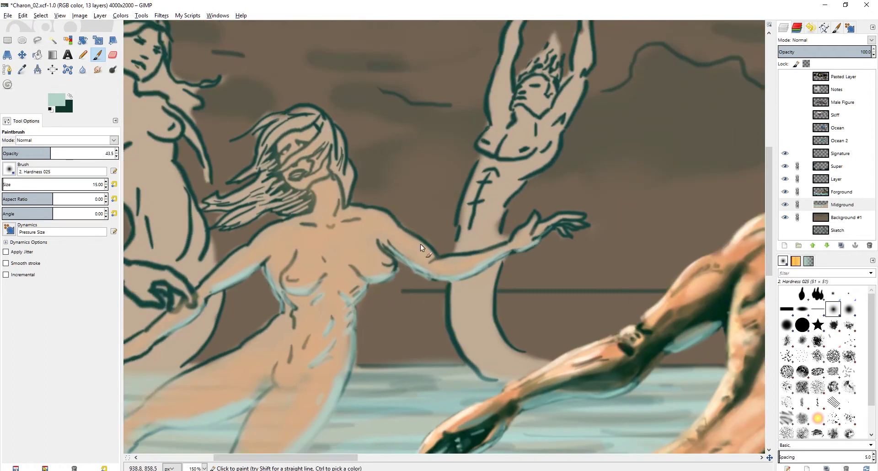
Sample dark green and begin shading the woman's body with brush size 35, lowering the opacity to 10.6
key("minus")
key("minus")
left_click(423, 294, "ctrl")
key("plus")
left_click(27, 154)
key("]")
left_click_drag(397, 238, 340, 270)
left_click(13, 153)
key("plus")
key("]")
left_click_drag(312, 300, 283, 316)
Deepen the soft dark green shadows on the woman's torso, shoulders and upper arm
left_click_drag(410, 270, 444, 260)
left_click_drag(470, 245, 510, 267)
left_click_drag(450, 258, 425, 286)
left_click_drag(422, 199, 453, 113)
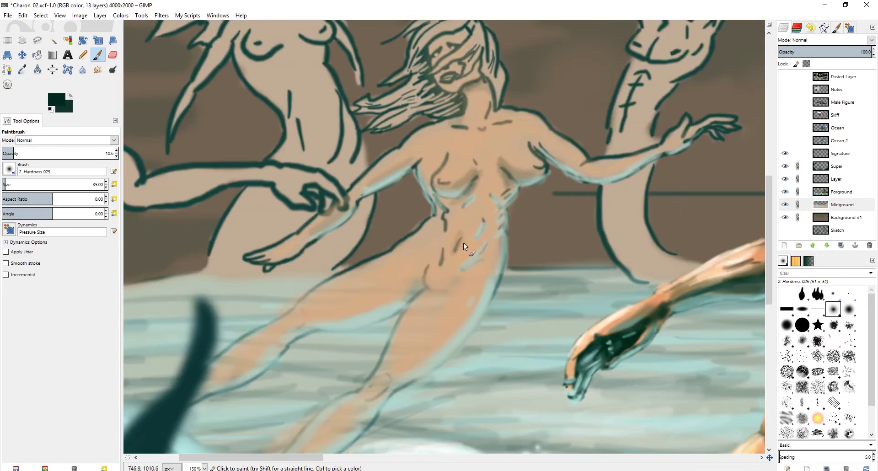
mouse_move(444, 267)
left_mouse_down()
mouse_move(472, 247)
mouse_move(487, 211)
left_mouse_up()
left_click_drag(562, 175, 541, 160)
left_click(511, 114)
Erase stray paint around the woman's arms at size 15 and paint cream highlights on her chest at 26.4 opacity
scroll(556, 196, "up", 2)
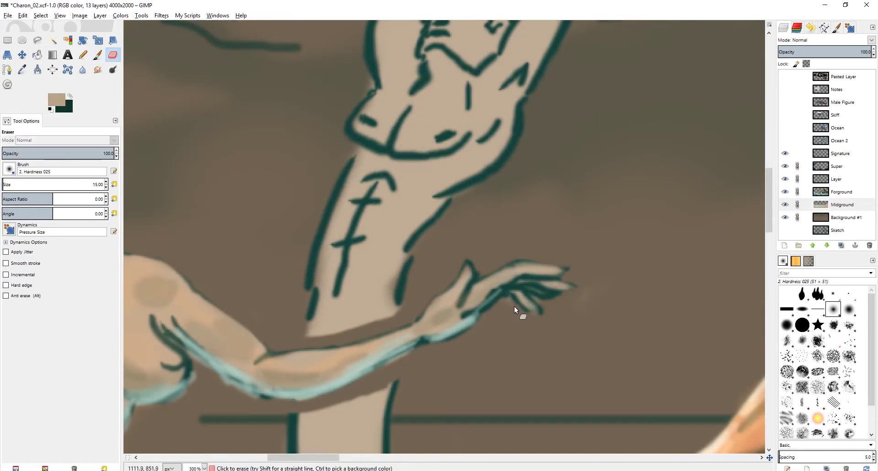
scroll(547, 284, "left", 2)
scroll(547, 284, "right", 1)
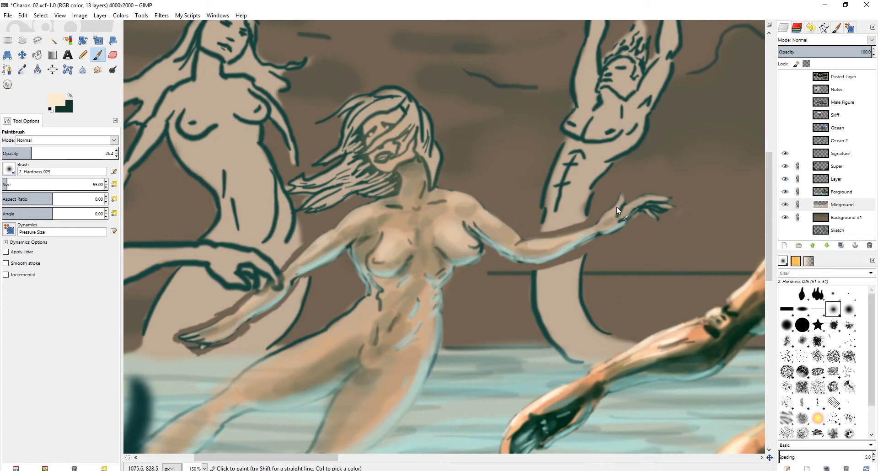
scroll(436, 227, "up", 2)
key("shift+e")
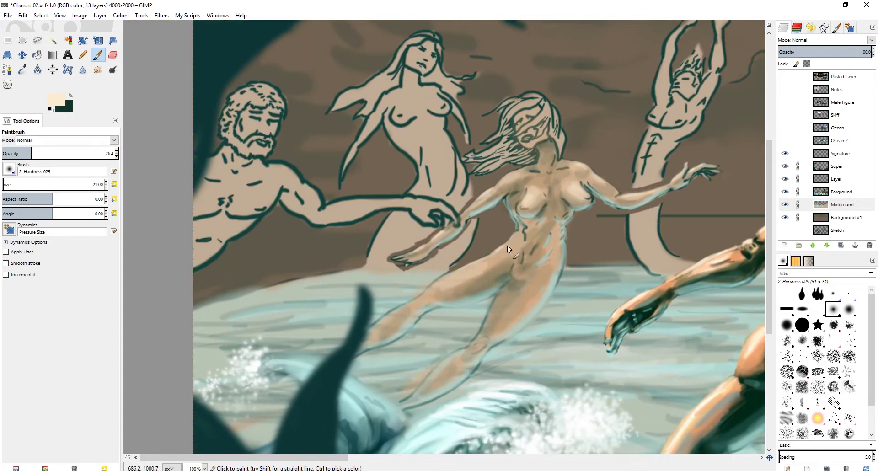
Sample the pale water green and repaint the water showing between the woman's thighs
key("shift+bracketright")
key("shift+bracketright")
key("shift+bracketright")
key("shift+bracketright")
key("shift+bracketright")
key("shift+bracketright")
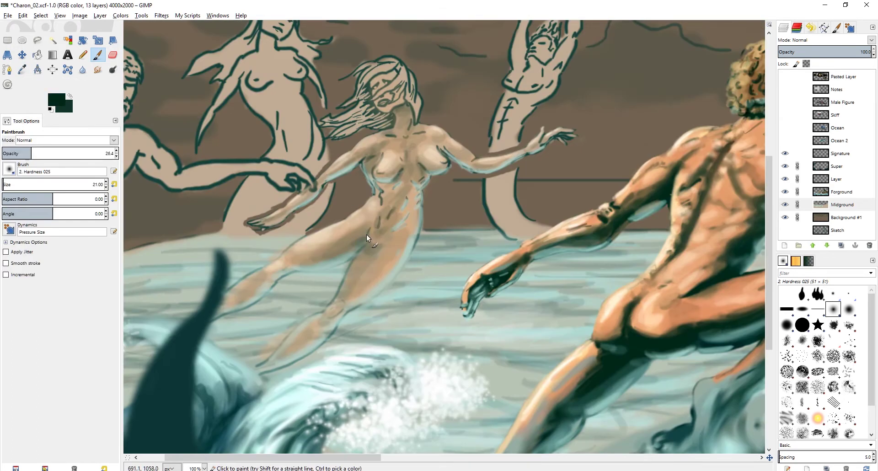
left_click(339, 260, "ctrl")
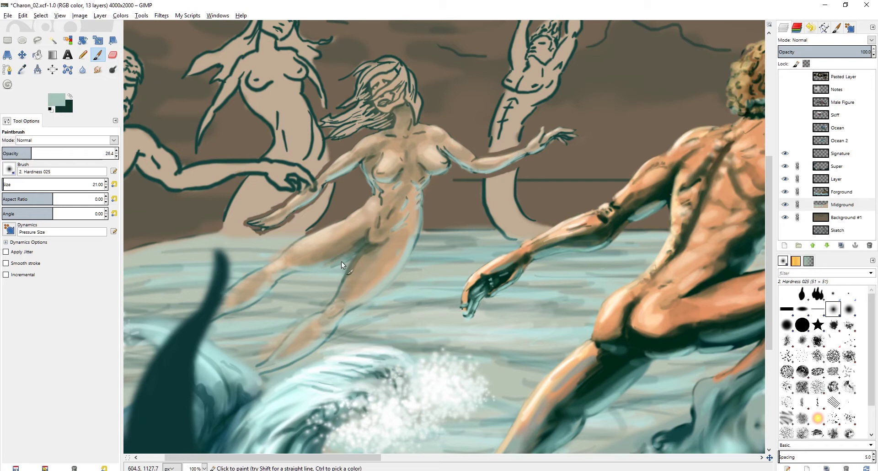
left_click_drag(330, 266, 354, 255)
Shade the woman's groin, thighs and side of the abdomen with soft dark green at brush size 51
key("2")
left_click_drag(407, 199, 389, 263)
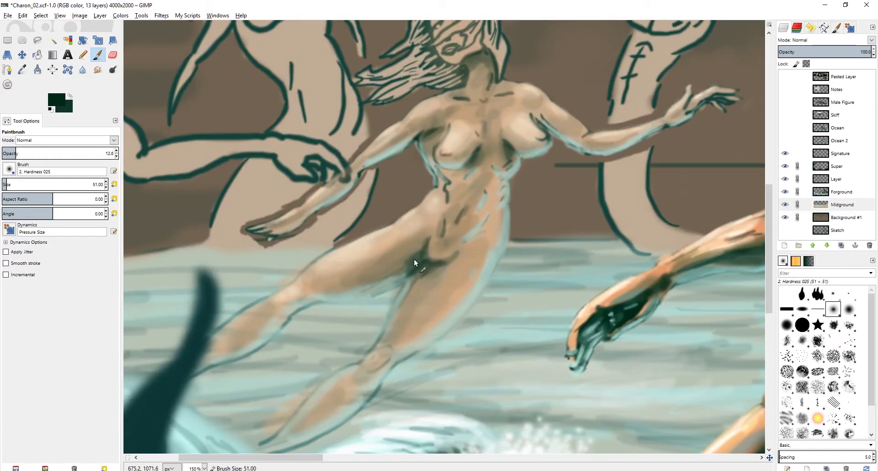
mouse_move(414, 259)
left_mouse_down()
mouse_move(347, 289)
mouse_move(357, 284)
left_mouse_up()
left_click_drag(486, 254, 403, 343)
left_click_drag(461, 227, 487, 201)
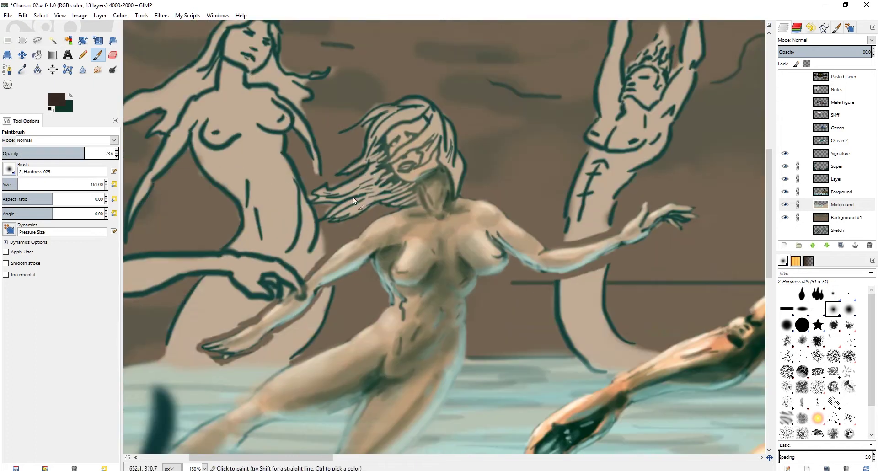
Paint the floating woman's windblown hair dark brown with brush size 31 at 73.6 opacity
key("bracketleft")
key("bracketleft")
key("bracketleft")
key("bracketleft")
key("bracketleft")
key("bracketleft")
key("bracketleft")
key("bracketleft")
key("bracketleft")
key("bracketleft")
key("bracketleft")
key("bracketleft")
key("bracketleft")
mouse_move(353, 198)
left_mouse_down()
mouse_move(330, 189)
mouse_move(384, 199)
mouse_move(366, 156)
mouse_move(375, 119)
mouse_move(417, 106)
mouse_move(456, 170)
mouse_move(403, 160)
mouse_move(425, 153)
left_mouse_up()
scroll(403, 176, "down", 2)
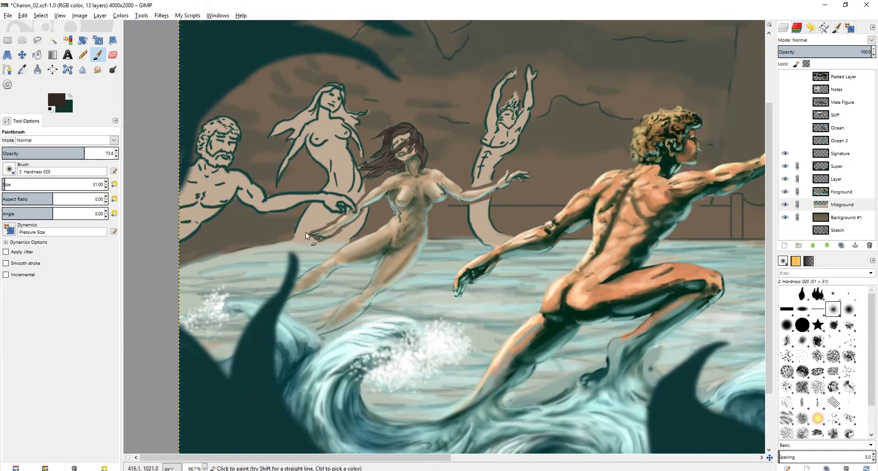
Adjust the foreground colour to darker browns and paint the bearded man's hair, beard and curls
left_click_drag(306, 236, 351, 244)
left_click(53, 100)
left_click(581, 248)
mouse_move(304, 137)
left_mouse_down()
mouse_move(384, 168)
mouse_move(342, 206)
mouse_move(373, 235)
mouse_move(368, 228)
left_mouse_up()
scroll(396, 171, "up", 1)
left_click(53, 100)
left_click(580, 247)
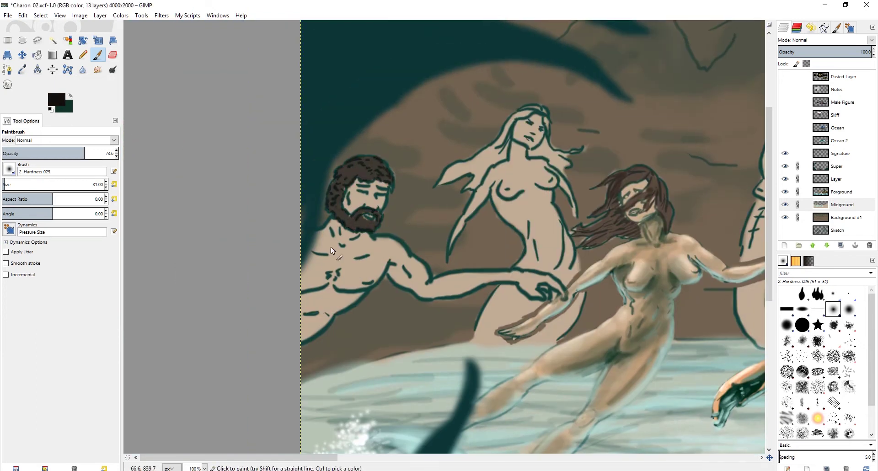
Sample orange skin tone from the foreground figure and glaze the bearded man's face, torso and arm at 28.5 opacity, brush size 61
scroll(389, 302, "down", 2)
left_click(676, 325, "ctrl")
scroll(350, 339, "up", 1)
left_click(33, 153)
left_click_drag(376, 274, 360, 254)
key("shift+bracketright")
key("shift+bracketright")
key("shift+bracketright")
left_click_drag(352, 229, 343, 260)
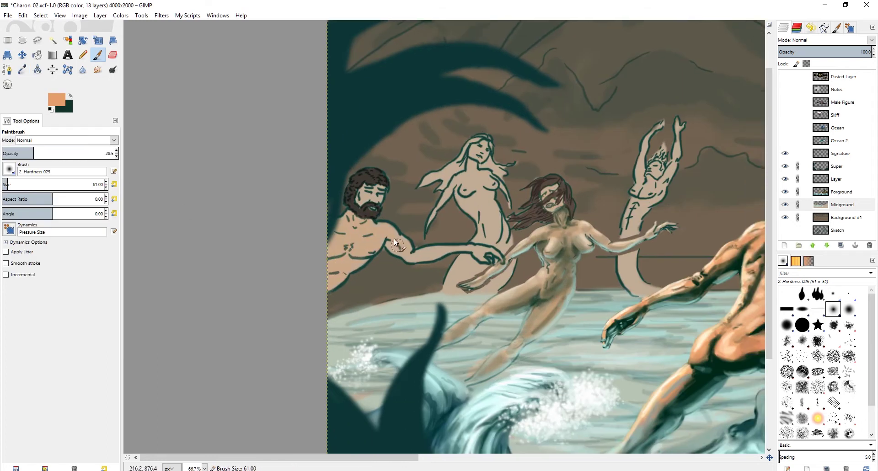
scroll(396, 198, "up", 2)
scroll(366, 176, "down", 2)
scroll(361, 212, "left", 1)
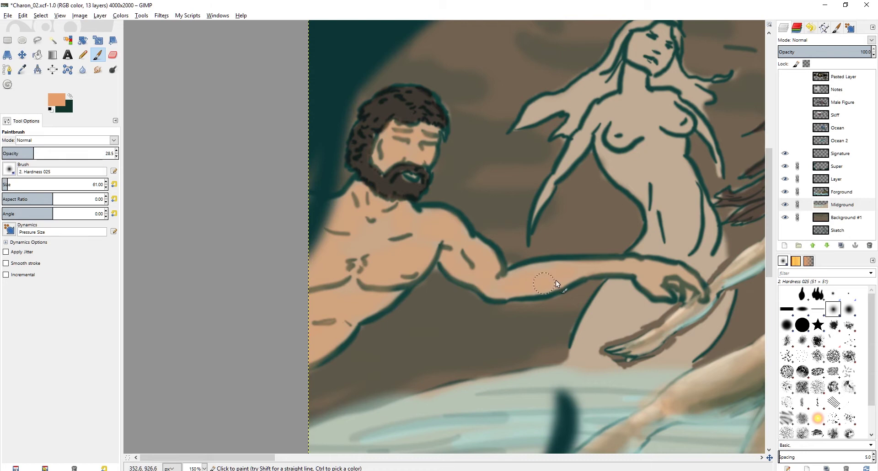
left_click_drag(664, 269, 452, 233)
left_click_drag(225, 154, 375, 187)
Erase the dark outlines and stray paint around the bearded man's outstretched arm, hand and side
key("shift+e")
scroll(375, 187, "up", 1)
key("shift+bracketleft")
mouse_move(385, 285)
left_mouse_down()
mouse_move(368, 262)
mouse_move(432, 299)
mouse_move(383, 306)
left_mouse_up()
mouse_move(383, 307)
left_mouse_down()
mouse_move(478, 280)
mouse_move(386, 286)
left_mouse_up()
mouse_move(365, 242)
left_mouse_down()
mouse_move(407, 231)
mouse_move(521, 233)
left_mouse_up()
mouse_move(522, 235)
left_mouse_down()
mouse_move(509, 191)
mouse_move(577, 201)
mouse_move(605, 230)
left_mouse_up()
left_click_drag(566, 257, 453, 225)
mouse_move(473, 216)
left_mouse_down()
mouse_move(462, 235)
mouse_move(412, 218)
left_mouse_up()
Sample the man's skin tone and paint over the outlines on his chest and side at 46.3 opacity, brush size 31
key("p")
left_click(424, 237, "ctrl")
left_click_drag(354, 251, 404, 214)
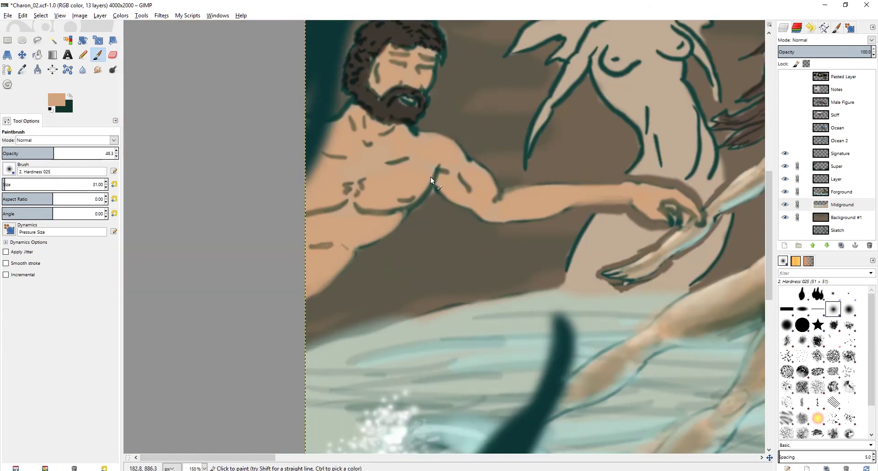
mouse_move(430, 177)
left_mouse_down()
mouse_move(355, 205)
mouse_move(392, 217)
left_mouse_up()
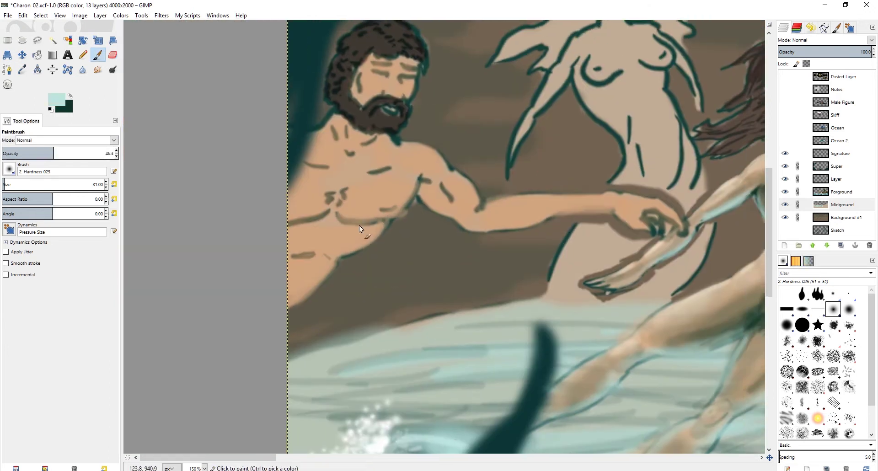
Paint pale aqua reflected light along the undersides of the man's chest, ribs and outstretched arm with brush size 31
mouse_move(418, 180)
left_mouse_down()
mouse_move(392, 216)
mouse_move(288, 305)
mouse_move(311, 266)
left_mouse_up()
left_click_drag(314, 252, 293, 255)
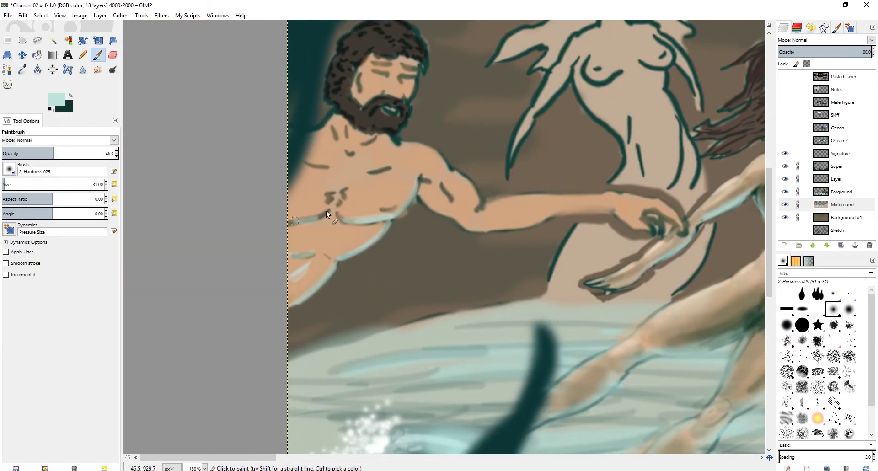
left_click_drag(324, 212, 289, 224)
left_click_drag(326, 198, 348, 194)
mouse_move(381, 137)
left_mouse_down()
mouse_move(365, 146)
mouse_move(322, 101)
left_mouse_up()
left_click_drag(368, 166, 407, 184)
left_click_drag(416, 198, 498, 187)
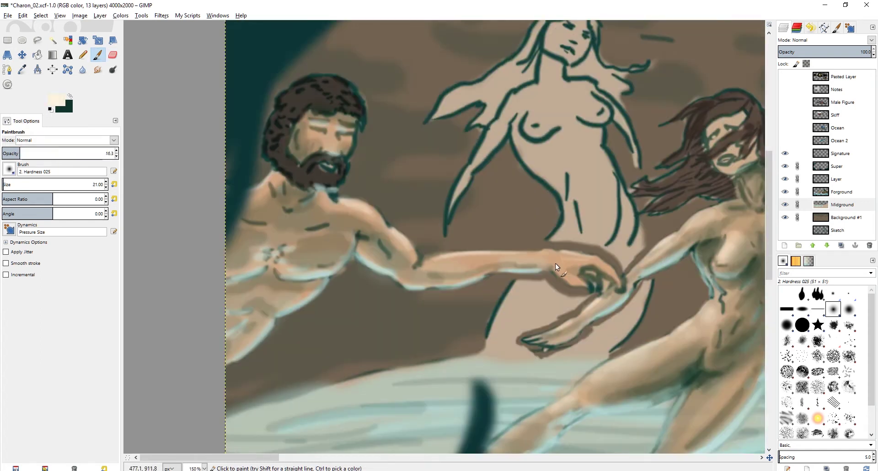
Sample skin and muted green tones and blend shadows on the man's neck, chest and ribs at 16.3 opacity, brush size 21
mouse_move(341, 206)
left_mouse_down()
mouse_move(507, 184)
mouse_move(527, 196)
left_mouse_up()
left_click(518, 192, "ctrl")
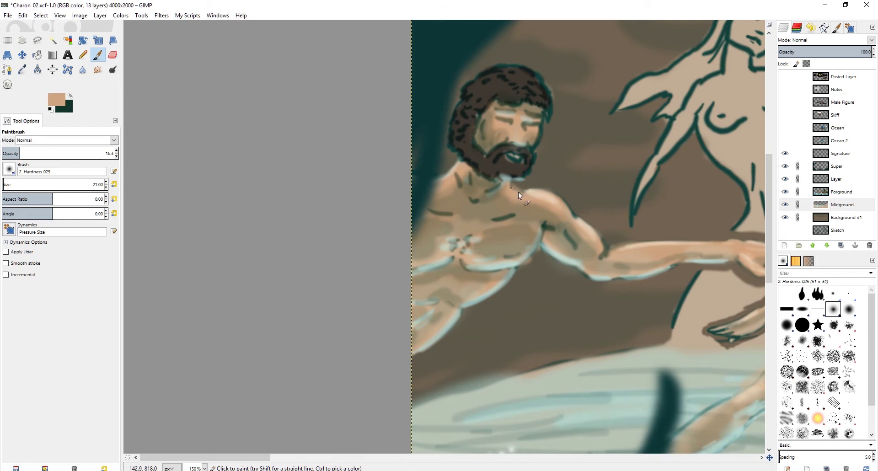
left_click(494, 189, "ctrl")
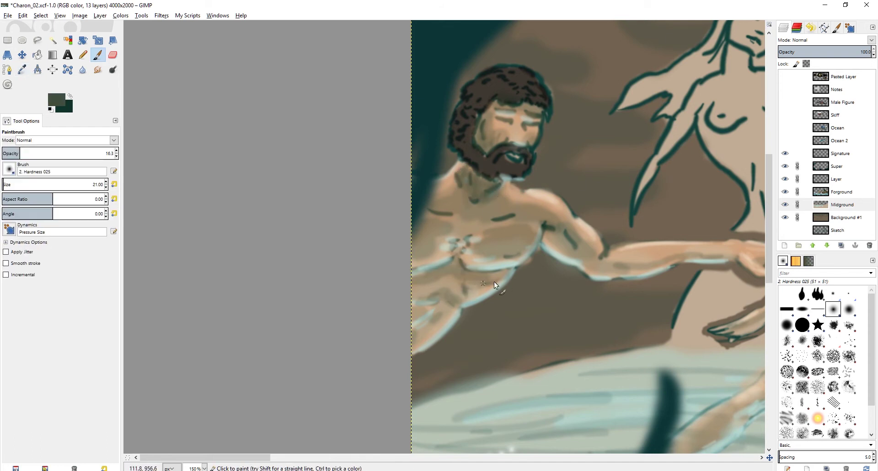
left_click_drag(494, 282, 471, 287)
left_click_drag(503, 257, 519, 255)
left_click(509, 214, "ctrl")
left_click_drag(509, 214, 488, 218)
left_click(498, 217, "ctrl")
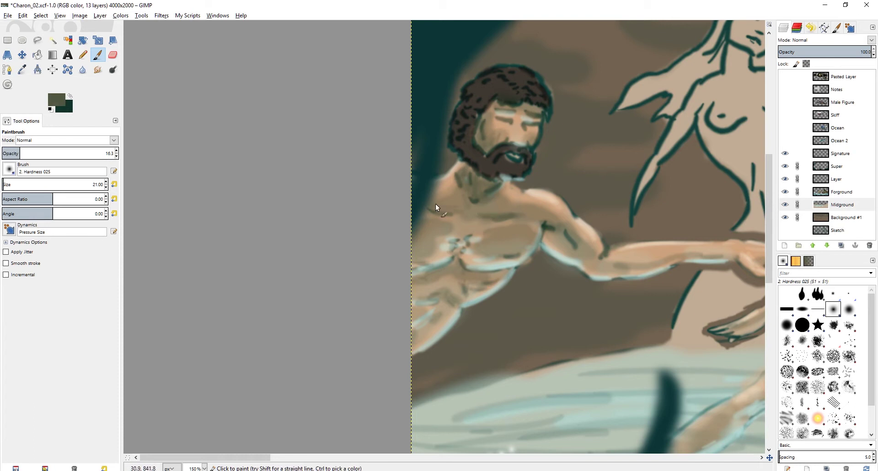
scroll(417, 207, "down", 3)
scroll(505, 205, "up", 3)
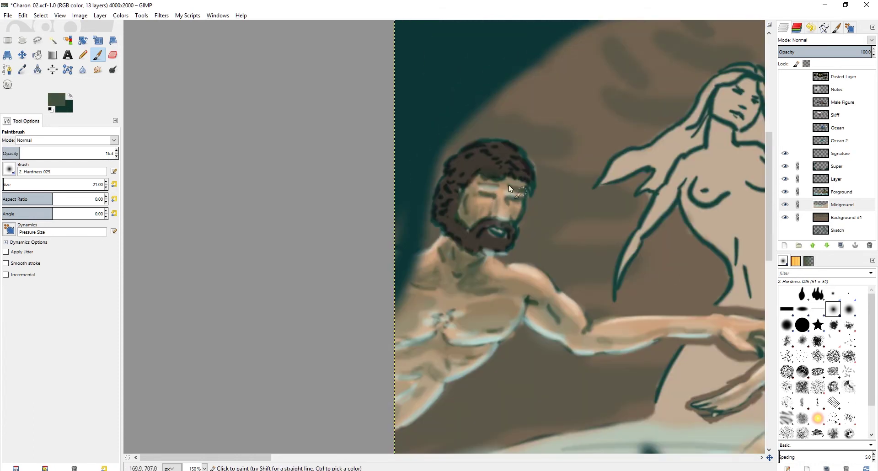
Pick the foreground figure's orange skin tone, mute it to a duller brown and set the paintbrush opacity to 48
scroll(515, 148, "down", 3)
left_click_drag(443, 243, 309, 243)
key("o")
left_click(657, 291)
left_click(57, 99)
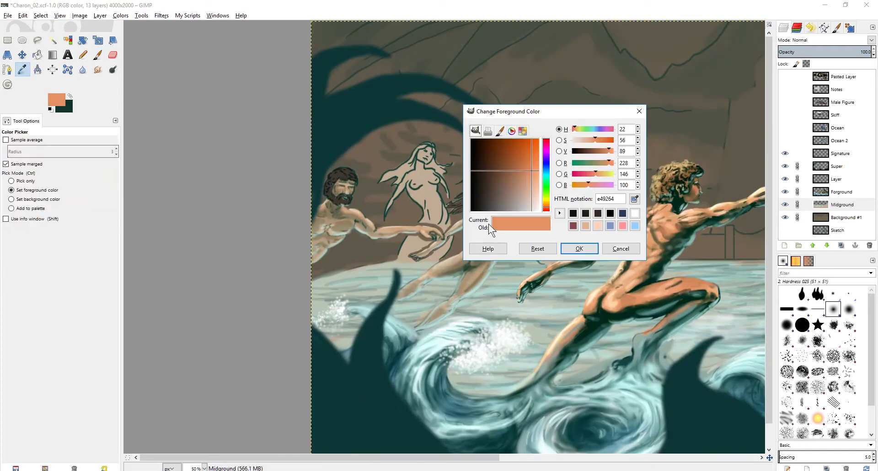
left_click_drag(526, 172, 515, 180)
left_click(579, 249)
left_click_drag(472, 156, 496, 157)
scroll(493, 215, "up", 1)
key("p")
left_click_drag(26, 155, 61, 155)
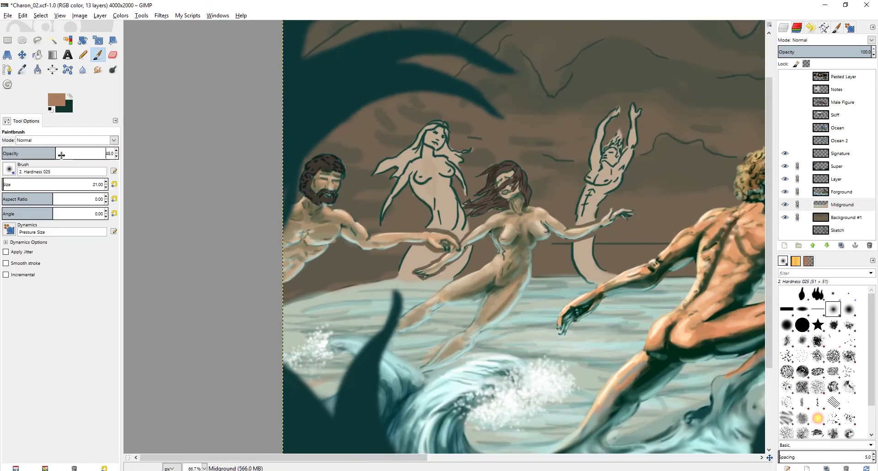
Outline the long-haired woman's upper body with Free Select, then cut and paste it as a floating selection
scroll(383, 178, "up", 1)
key("f")
scroll(361, 264, "up", 2)
left_click(361, 265)
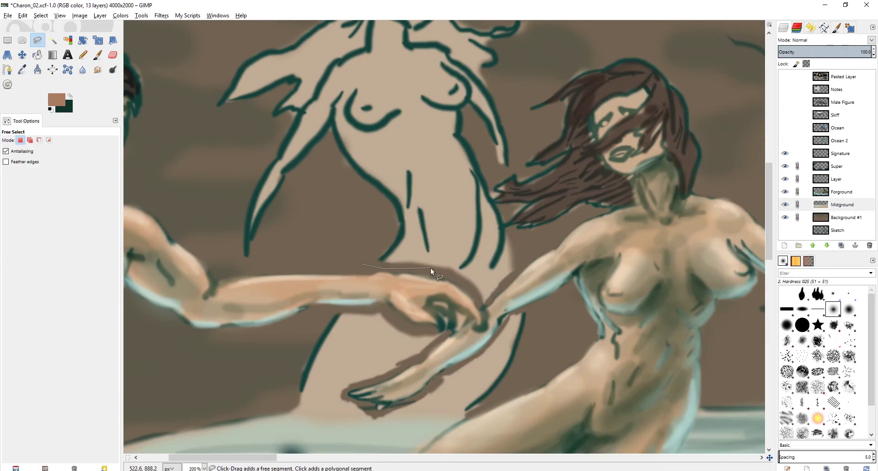
left_click(484, 300)
left_click(511, 270)
left_click_drag(501, 209, 540, 410)
left_click(578, 186)
left_click_drag(366, 430, 411, 208)
left_click(445, 242)
key("ctrl+x")
key("ctrl+v")
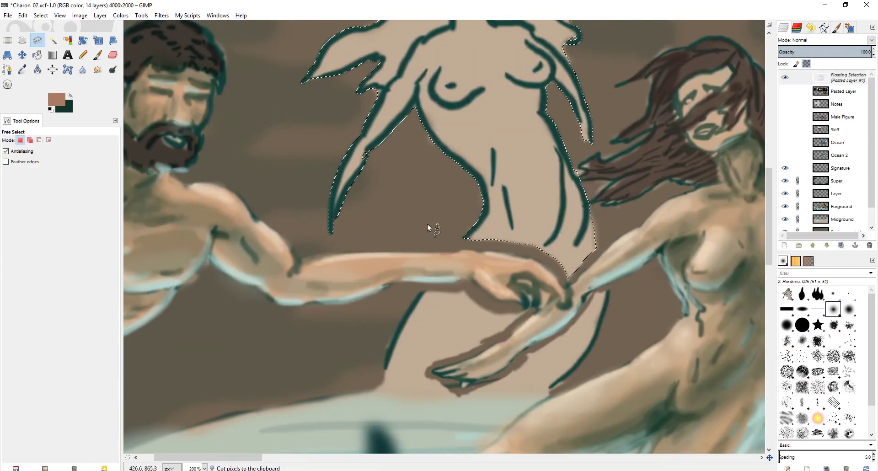
Turn the floating selection into a new layer and move it directly beneath the Midground layer
key("ctrl+shift+n")
left_click_drag(837, 76, 849, 176)
left_click(837, 204)
left_click(784, 192)
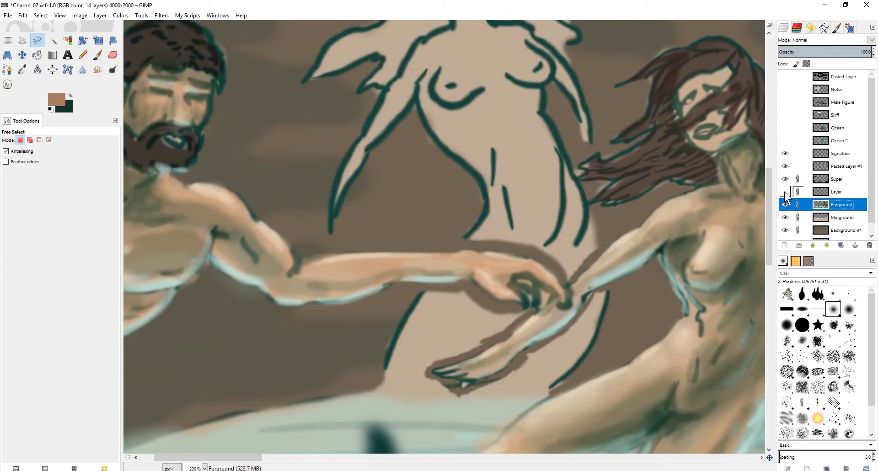
mouse_move(783, 165)
left_mouse_down()
mouse_move(839, 194)
mouse_move(836, 205)
left_mouse_up()
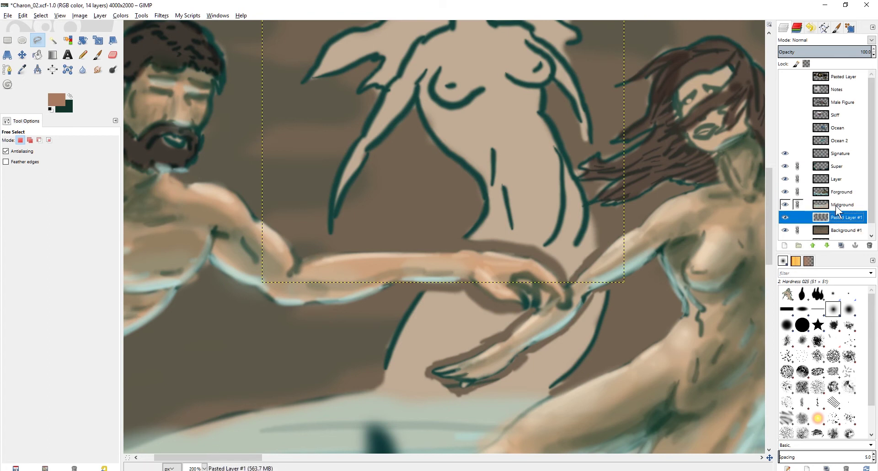
Cut the long-haired woman's lower body from the Midground layer and paste it as a new layer just beneath Midground
left_click(836, 205)
left_click_drag(462, 285, 430, 179)
mouse_move(374, 181)
left_mouse_down()
mouse_move(466, 229)
mouse_move(572, 222)
mouse_move(363, 191)
mouse_move(374, 181)
left_mouse_up()
key("ctrl+x")
key("ctrl+v")
key("ctrl+shift+n")
left_click_drag(837, 76, 848, 225)
key("1")
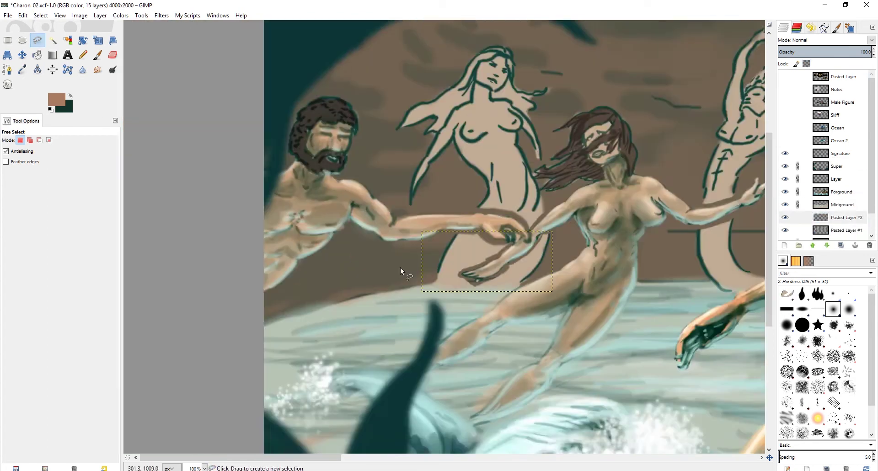
Merge the two pasted layers of the long-haired woman and expand the merged layer to the image size
left_click_drag(400, 267, 383, 282)
left_click(785, 230)
left_click(785, 230)
key("ctrl+shift+m")
left_click_drag(408, 210, 402, 217)
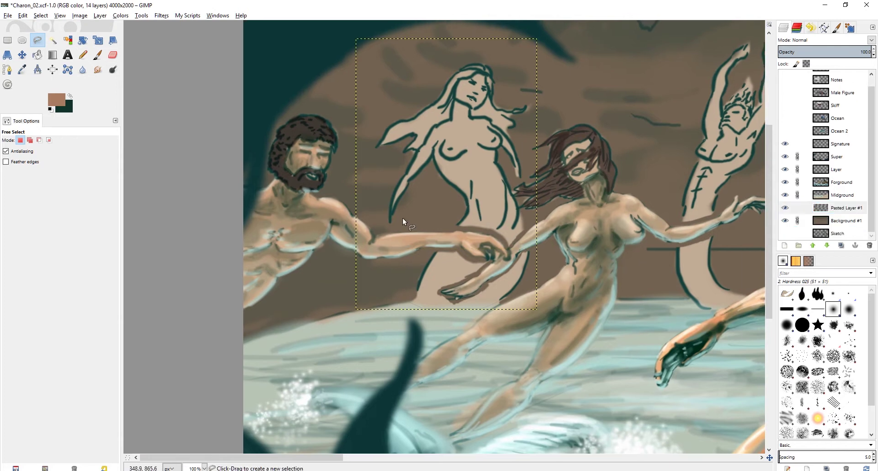
key("minus")
right_click(839, 206)
left_click(796, 306)
left_click(797, 208)
key("1")
Glaze the long-haired woman's face, torso, arms and hips with the muted brown at 48 opacity, brush size 61
key("p")
mouse_move(429, 136)
left_mouse_down()
mouse_move(406, 151)
mouse_move(424, 106)
left_mouse_up()
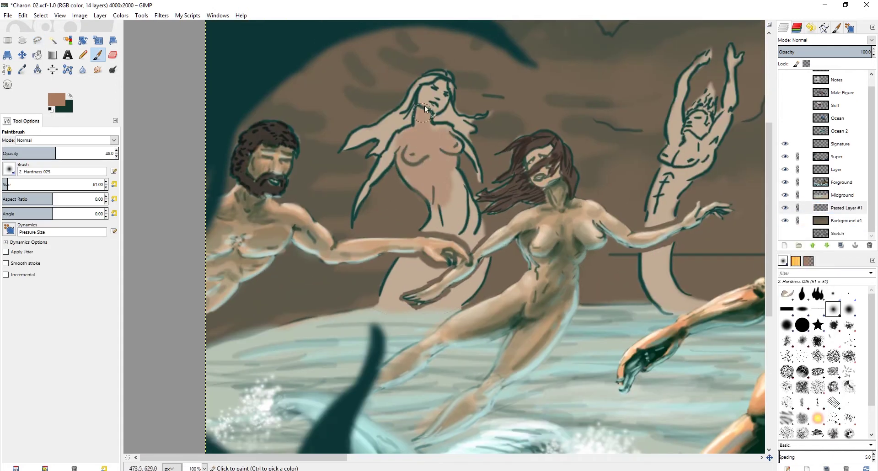
mouse_move(386, 159)
left_mouse_down()
mouse_move(453, 173)
mouse_move(478, 258)
mouse_move(456, 250)
mouse_move(406, 278)
mouse_move(427, 292)
left_mouse_up()
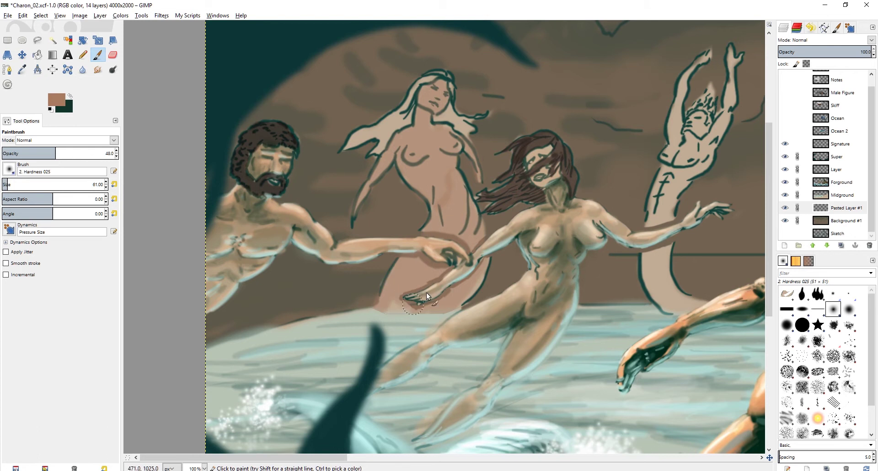
Sample the long-haired woman's skin tone and fill her hips and the gaps around the overlapping hands at full opacity
left_click(395, 279, "ctrl")
left_click_drag(55, 153, 118, 153)
left_click_drag(445, 236, 454, 240)
left_click_drag(407, 303, 448, 274)
left_click_drag(453, 198, 442, 203)
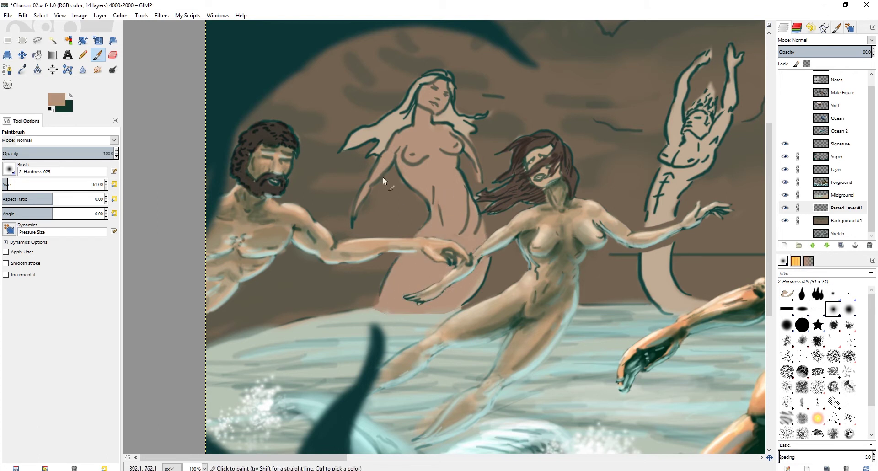
key("minus")
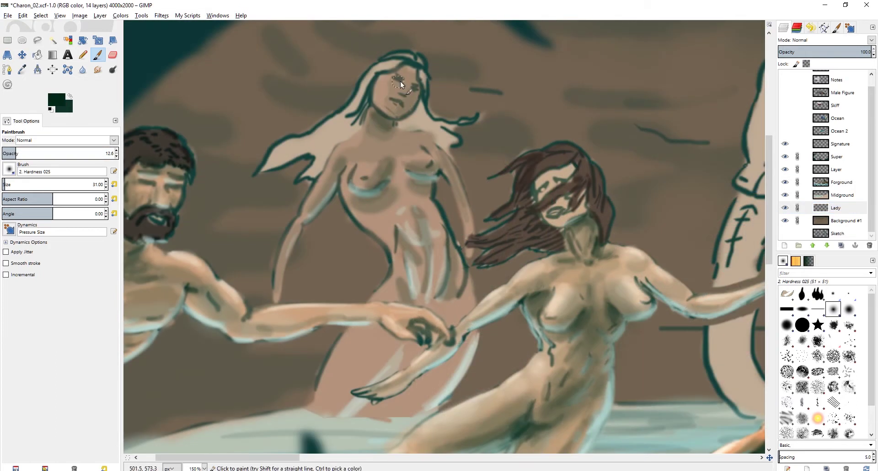
Add soft dark green shading around the long-haired woman's face and neck at brush size 31, undoing the last stroke
left_click_drag(385, 119, 411, 128)
left_click_drag(359, 201, 388, 124)
left_click_drag(374, 109, 423, 156)
key("ctrl+z")
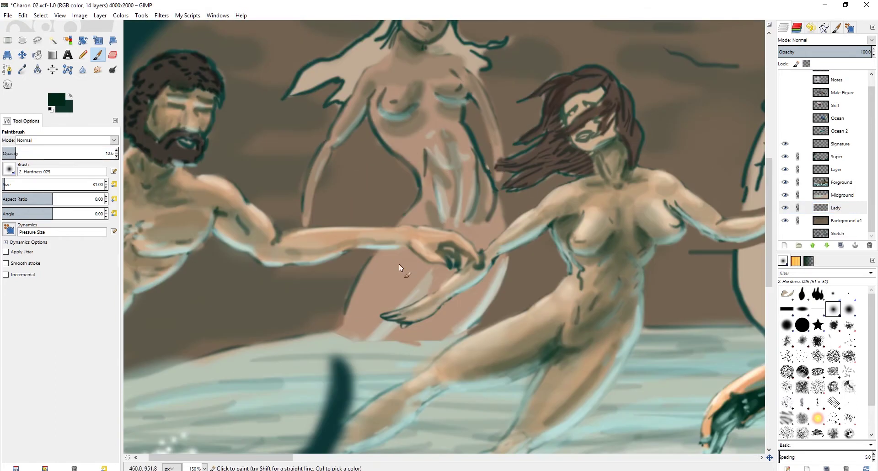
Deepen the dark green shadows on the long-haired woman's hips, waist and torso
left_click_drag(430, 220, 375, 302)
left_click_drag(402, 258, 354, 332)
left_click_drag(443, 314, 407, 333)
left_click_drag(483, 227, 444, 128)
mouse_move(407, 334)
left_mouse_down()
mouse_move(467, 190)
mouse_move(476, 92)
left_mouse_up()
left_click_drag(378, 118, 414, 137)
key("1")
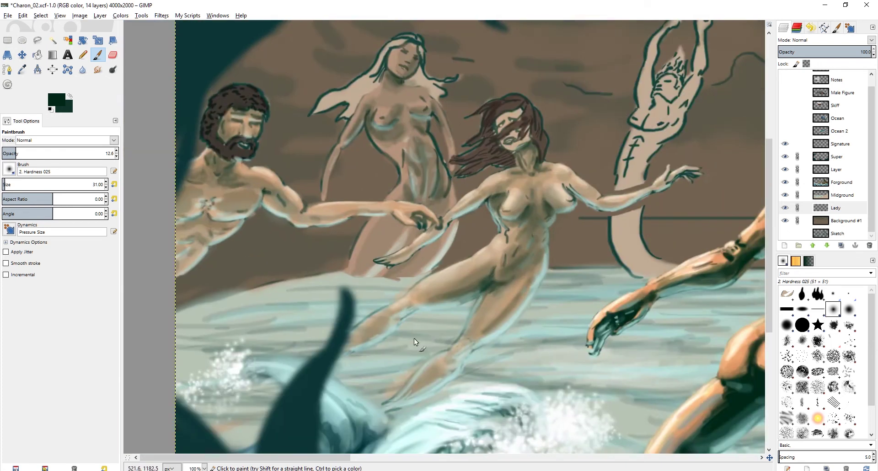
Sample pale aqua from the water and strengthen the reflected light on the long-haired woman's hip
left_click(414, 338, "ctrl")
left_click_drag(446, 259, 425, 276)
scroll(356, 269, "down", 2)
scroll(576, 225, "up", 3)
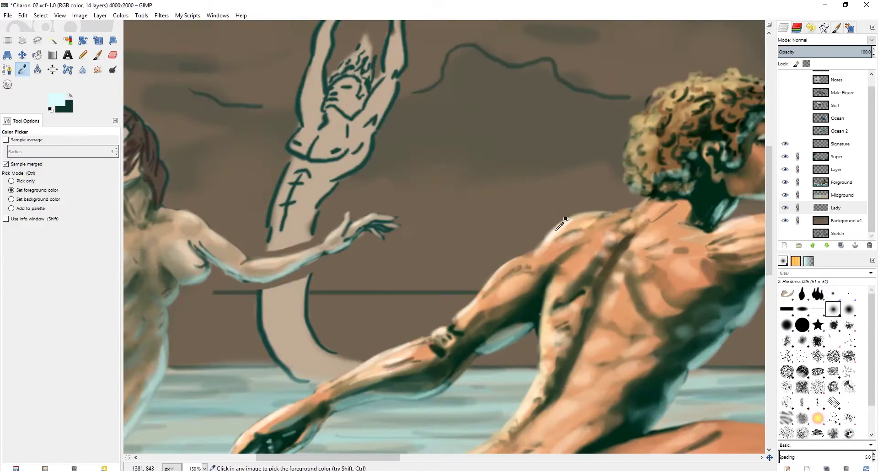
Sample cream from the foreground figure's shoulder and paint soft highlights on the long-haired woman's upper body, reducing the brush to size 21
left_click(555, 229, "ctrl")
scroll(554, 228, "down", 3)
scroll(320, 201, "up", 3)
left_click_drag(381, 188, 398, 163)
mouse_move(423, 181)
left_mouse_down()
mouse_move(441, 163)
mouse_move(485, 158)
mouse_move(399, 111)
left_mouse_up()
scroll(399, 110, "up", 2)
left_click_drag(405, 143, 407, 168)
key("shift+bracketleft")
key("1")
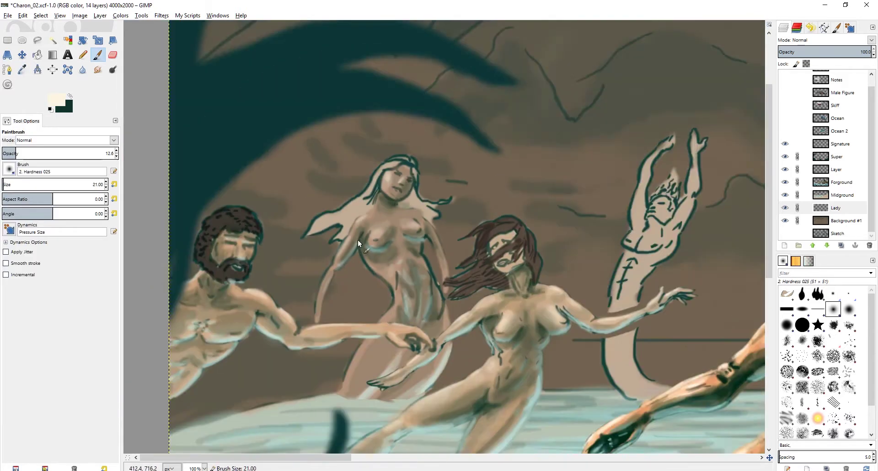
mouse_move(393, 261)
left_mouse_down()
mouse_move(397, 177)
mouse_move(418, 177)
left_mouse_up()
key("2")
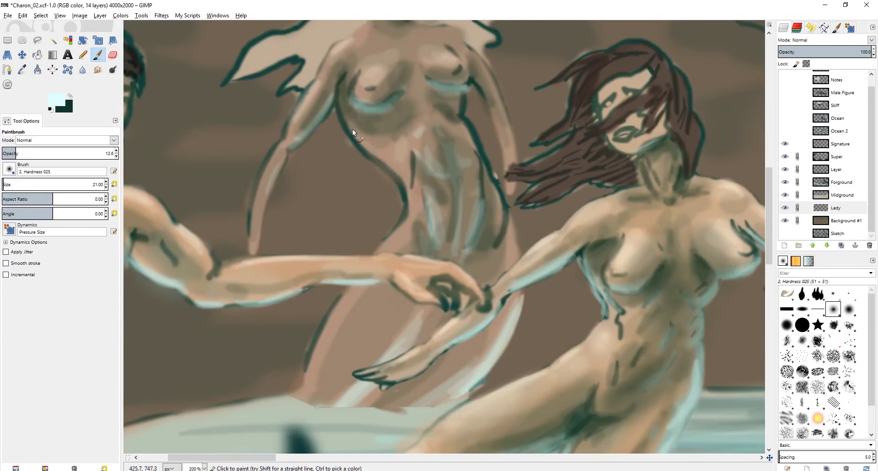
Paint pale aqua reflected light along the edge of the long-haired woman's waist, enlarging the brush for broader blending
left_click_drag(352, 128, 401, 202)
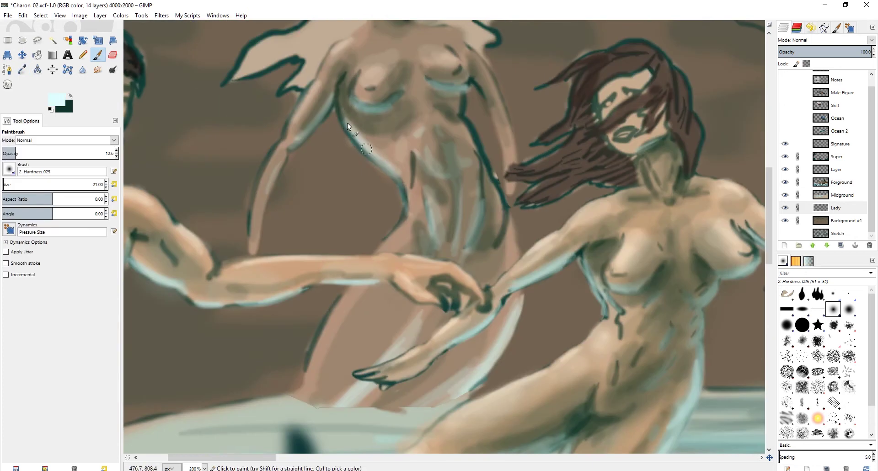
key("shift+bracketright")
key("shift+bracketright")
key("shift+bracketright")
key("shift+bracketright")
key("shift+bracketright")
key("shift+bracketright")
key("shift+e")
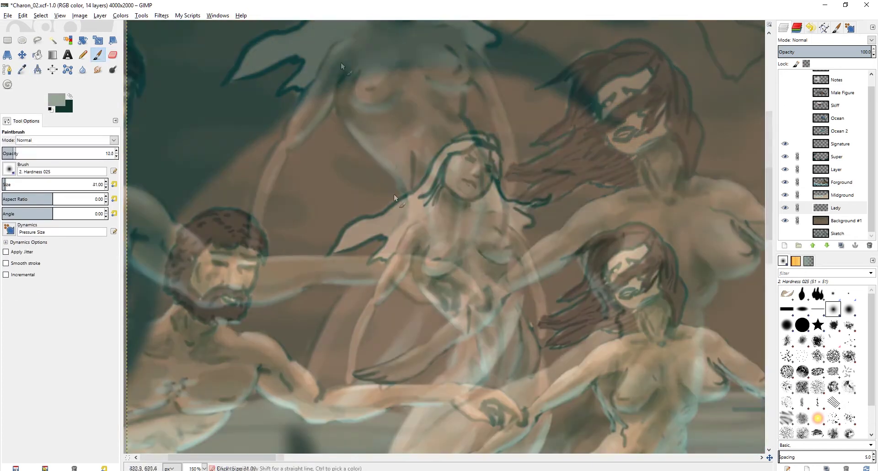
Choose a golden yellow and paint the long-haired woman's hair blonde with a soft brush at size 41
left_click(529, 187)
left_click_drag(528, 186, 530, 182)
left_click(569, 248)
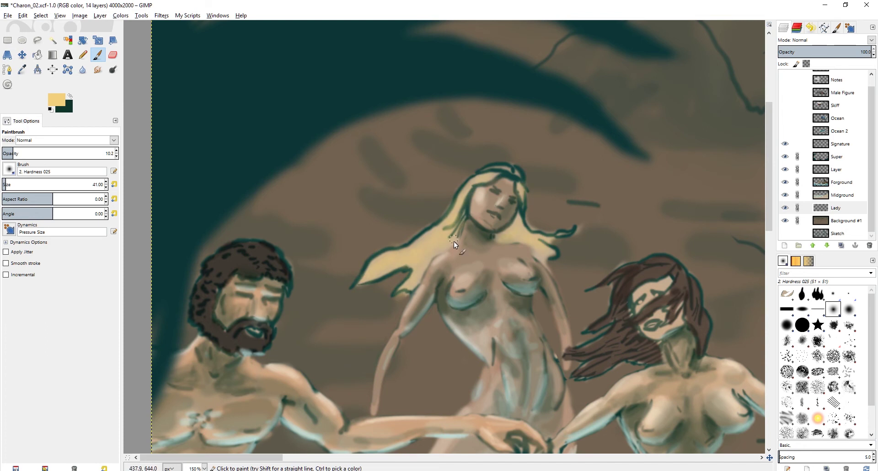
scroll(412, 279, "down", 3)
scroll(411, 279, "up", 4)
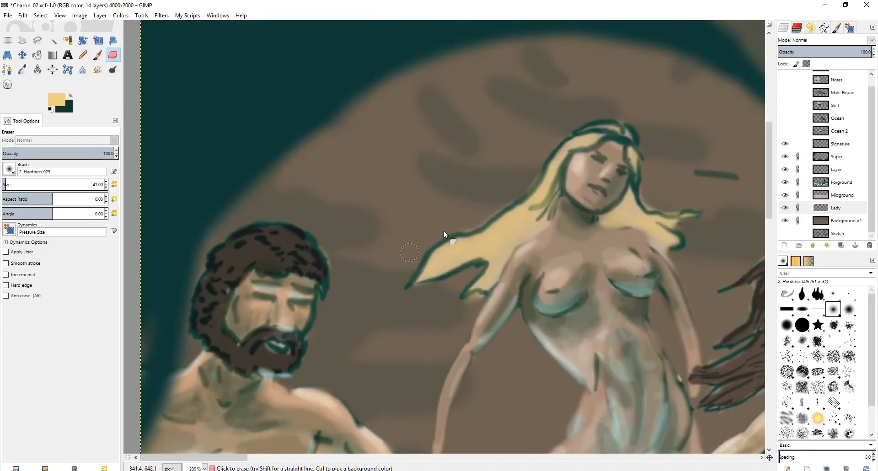
Cover the dark outline on the blonde woman's crown with tan and clean the hair edges with a size 11 eraser
scroll(463, 234, "up", 2)
key("shift+e")
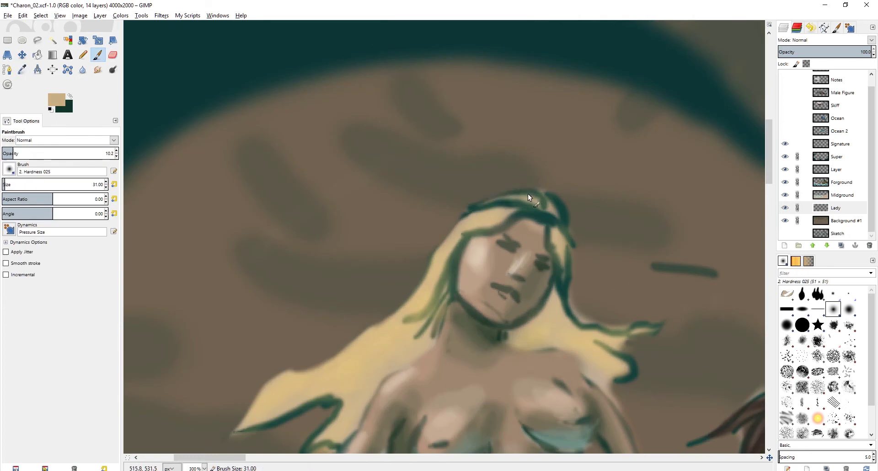
key("shift+e")
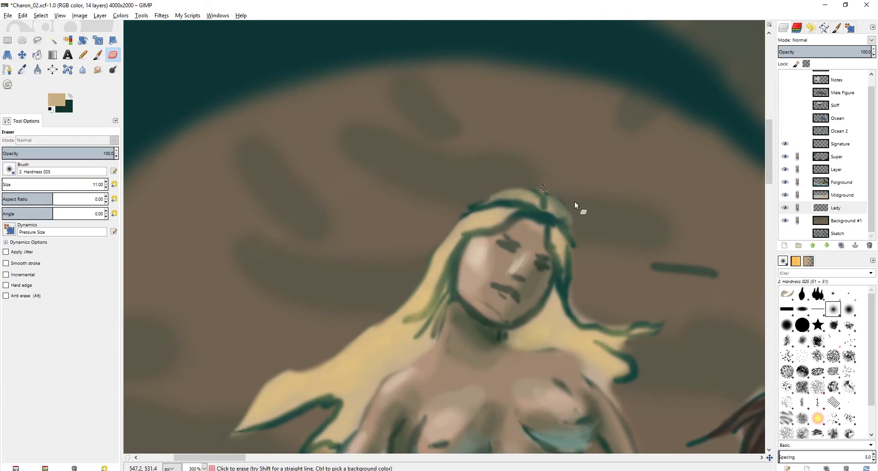
key("p")
key("shift+e")
mouse_move(235, 436)
left_mouse_down()
mouse_move(379, 358)
mouse_move(463, 372)
left_mouse_up()
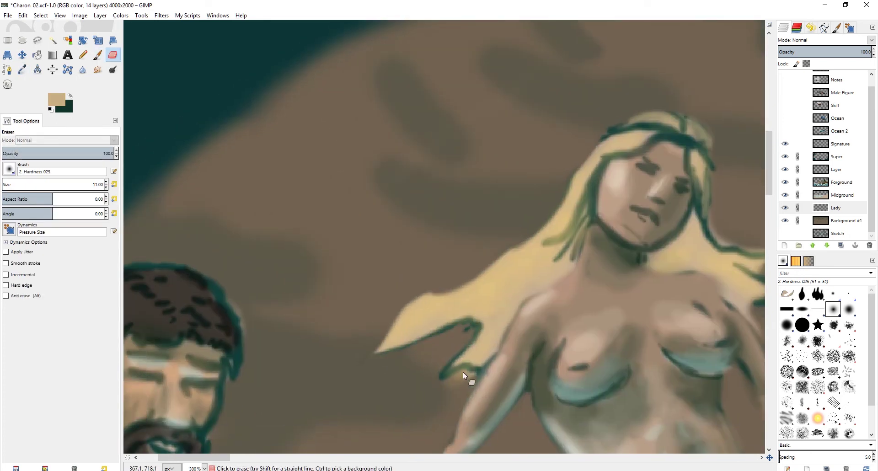
Sample the blonde hair colour and paint fine, wispy strands over the dark hair outlines at brush size 11
scroll(468, 323, "up", 1)
scroll(485, 152, "right", 4)
key("p")
left_click(480, 311, "ctrl")
mouse_move(512, 311)
left_mouse_down()
mouse_move(469, 322)
mouse_move(542, 305)
mouse_move(463, 284)
left_mouse_up()
mouse_move(517, 368)
left_mouse_down()
mouse_move(521, 344)
mouse_move(509, 360)
left_mouse_up()
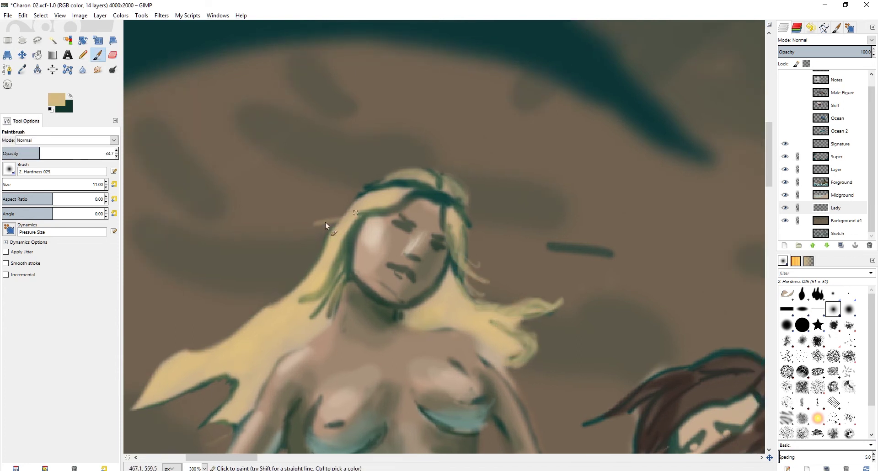
Sample a tone from the blonde woman's hair and draw thin flowing strands beside her face and shoulder
scroll(325, 222, "down", 1)
scroll(325, 221, "left", 2)
left_click(388, 237, "ctrl")
left_click_drag(398, 211, 329, 283)
mouse_move(368, 250)
left_mouse_down()
mouse_move(308, 333)
mouse_move(342, 288)
left_mouse_up()
Sample dark green near the blonde woman's neck and paint shadows in the hair around her neck, forehead and cheek
left_click_drag(515, 213, 492, 263)
left_click(461, 249, "ctrl")
left_click_drag(508, 218, 471, 257)
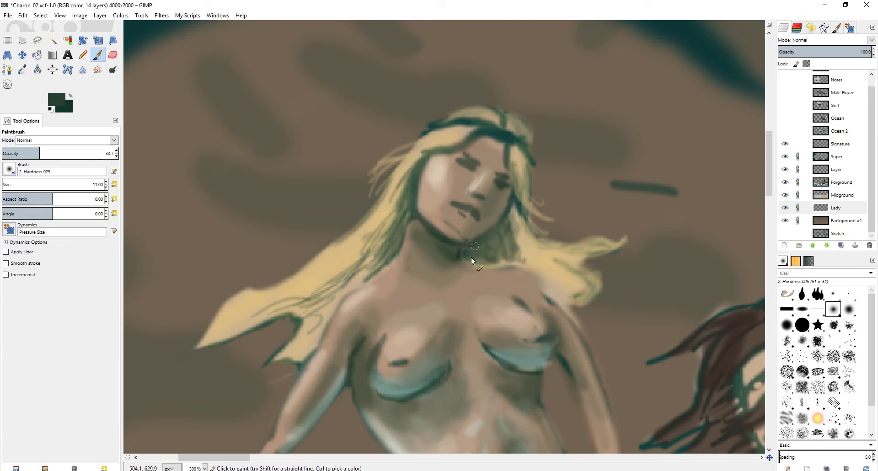
left_click_drag(488, 140, 502, 160)
left_click_drag(422, 205, 399, 223)
Soften the dark green shading around the blonde woman's face and hair with brush size 41 and opacity 18.7
key("less")
key("less")
key("less")
key("bracketright")
key("bracketright")
key("bracketright")
mouse_move(442, 154)
left_mouse_down()
mouse_move(440, 186)
mouse_move(395, 162)
left_mouse_up()
left_click_drag(496, 228, 506, 281)
scroll(402, 208, "down", 4)
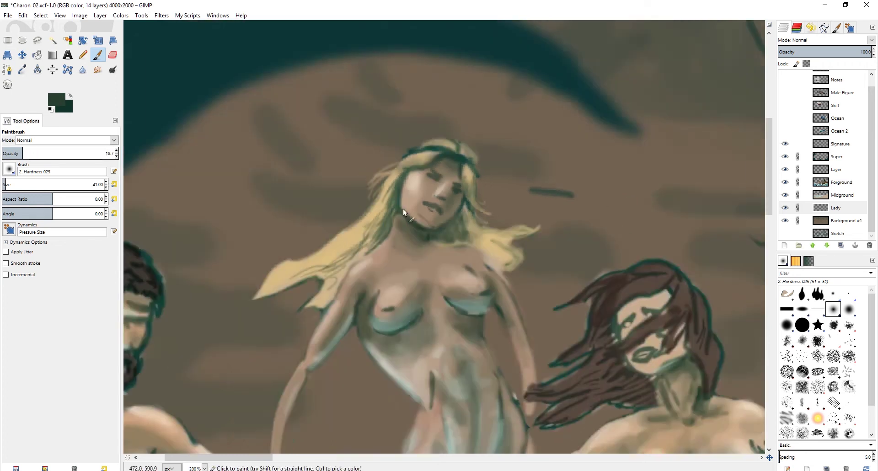
Choose a pale cream, add highlight strands to the blonde hair at brush size 11, and save the painting
left_click(56, 100)
left_click(545, 202)
left_click(536, 198)
left_click(578, 248)
scroll(384, 201, "up", 3)
key("bracketleft")
key("bracketleft")
key("bracketleft")
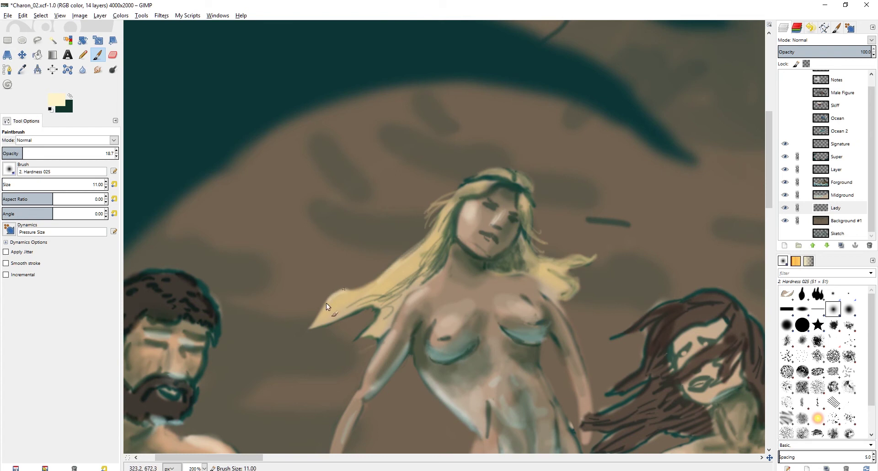
left_click_drag(490, 183, 418, 235)
scroll(418, 235, "up", 1)
left_click_drag(485, 276, 379, 197)
scroll(401, 315, "down", 5)
key("ctrl+s")
Sample orange skin from the foreground man and lighten it to peach as the foreground colour
key("o")
left_click(541, 274)
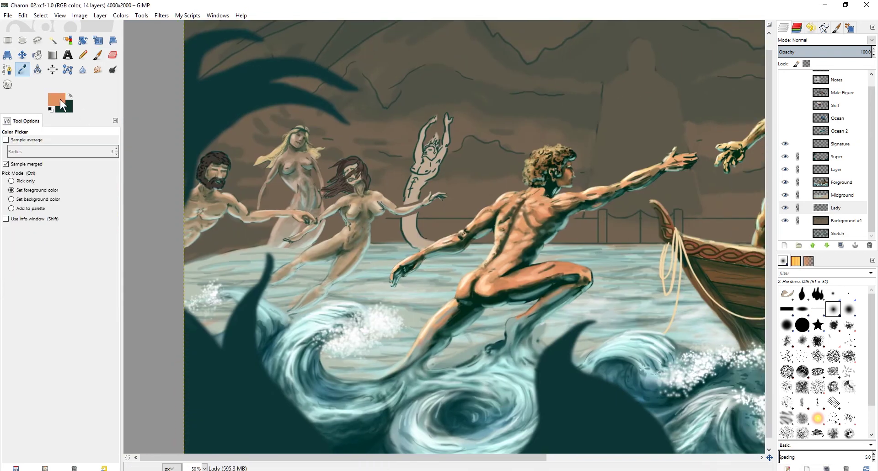
left_click(57, 99)
left_click_drag(530, 170, 530, 179)
key("Return")
left_click_drag(530, 179, 514, 182)
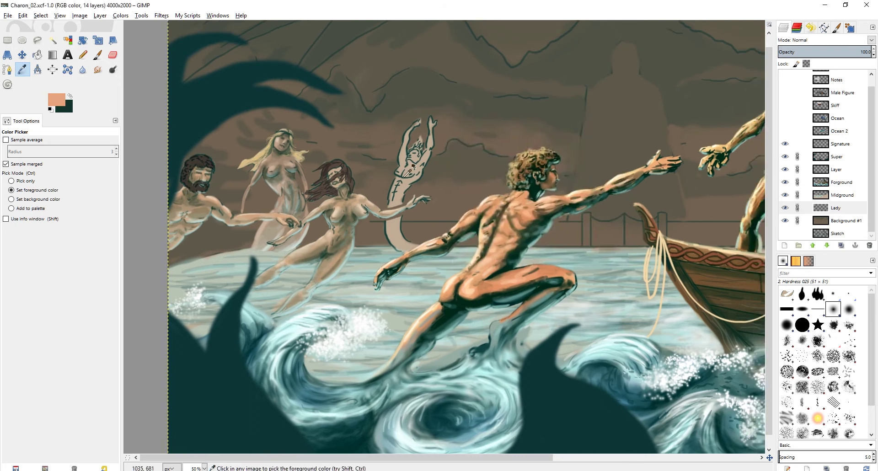
key("p")
Paint peach skin over the raised-arm man on the Midground layer at brush size 41
scroll(462, 119, "up", 1)
left_click(836, 195)
key("bracketright")
key("bracketright")
key("bracketright")
left_click_drag(391, 166, 385, 138)
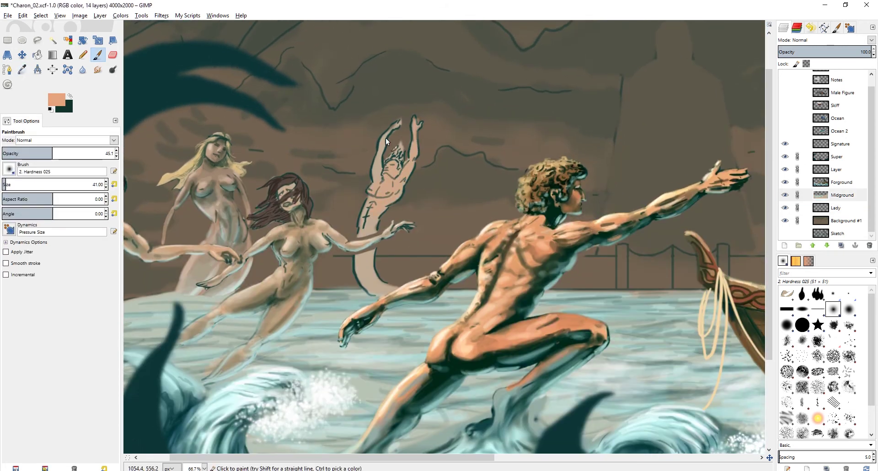
Lasso the raised-arm man's upper body and lower body around the neighbouring woman's outstretched arm
left_click(38, 40)
scroll(365, 240, "up", 3)
left_click(339, 240)
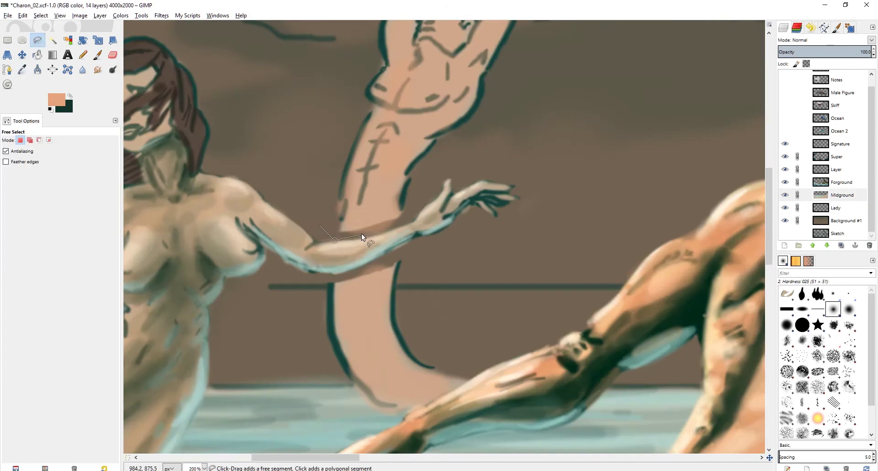
left_click(401, 223)
left_click(436, 161)
scroll(459, 151, "down", 2)
left_click(540, 72)
left_click(403, 233)
scroll(476, 191, "up", 3)
scroll(492, 410, "down", 4)
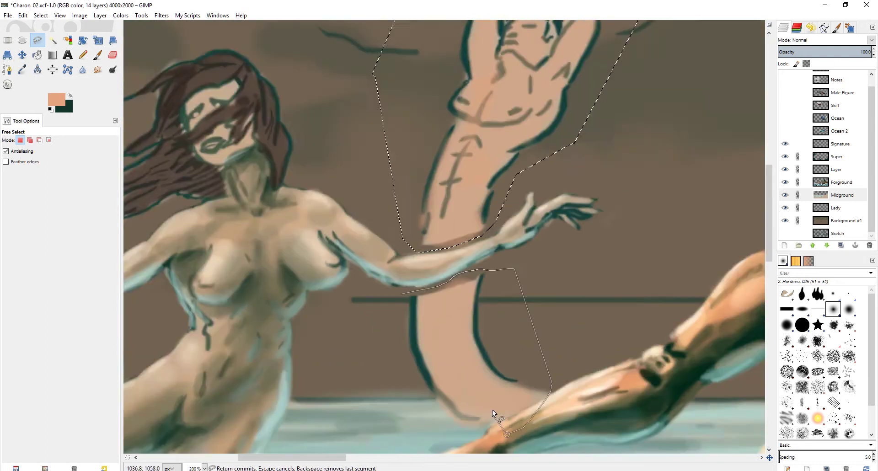
Cut the selected man onto a new layer named Guy, placed between the Lady and Background #1 layers
key("ctrl+x")
key("ctrl+v")
key("ctrl+shift+n")
left_click_drag(841, 75, 841, 229)
double_click(836, 204)
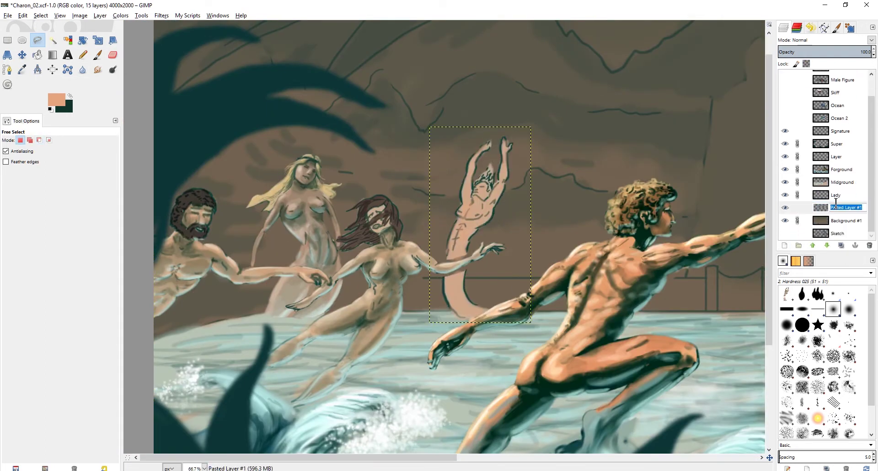
type("Guy")
key("Return")
Paint aqua reflected light and cream highlights on the raised-arm man's body, reducing the brush to size 21
scroll(470, 295, "up", 2)
key("shift+e")
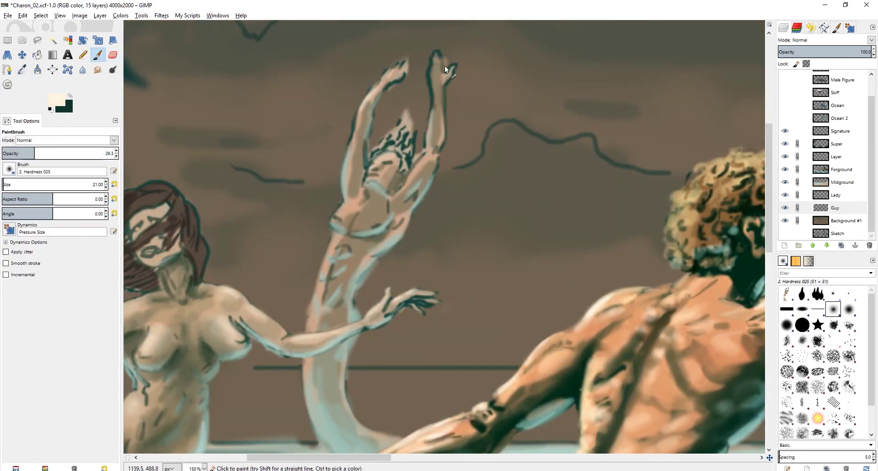
mouse_move(340, 212)
left_mouse_down()
mouse_move(349, 205)
mouse_move(366, 222)
left_mouse_up()
Sample skin tones from the raised-arm man to model his chest and torso, clean his edges, and save the painting
left_click(367, 219, "ctrl")
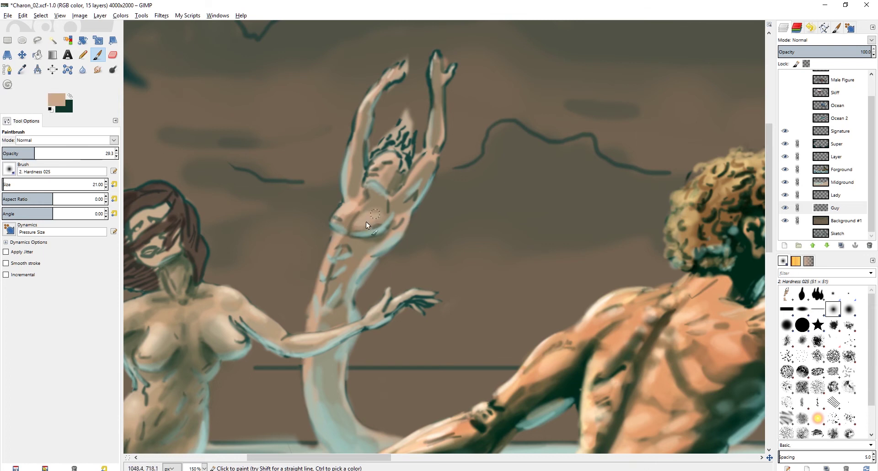
key("o")
key("p")
left_click(372, 215, "ctrl")
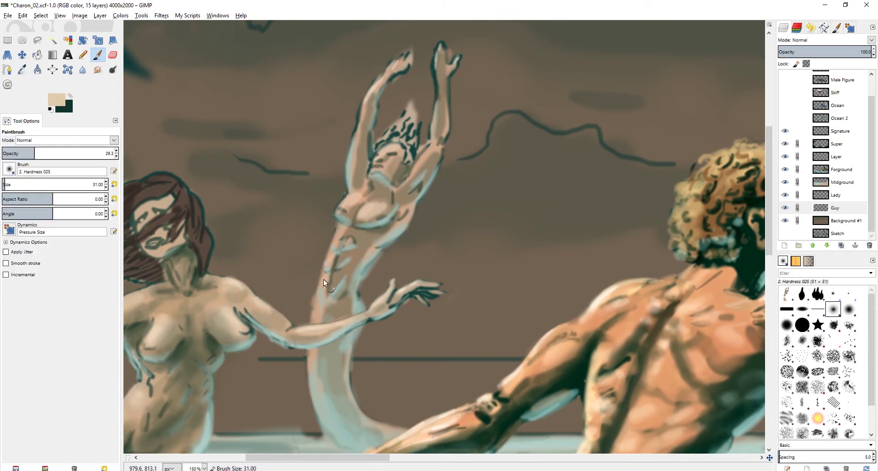
key("shift+e")
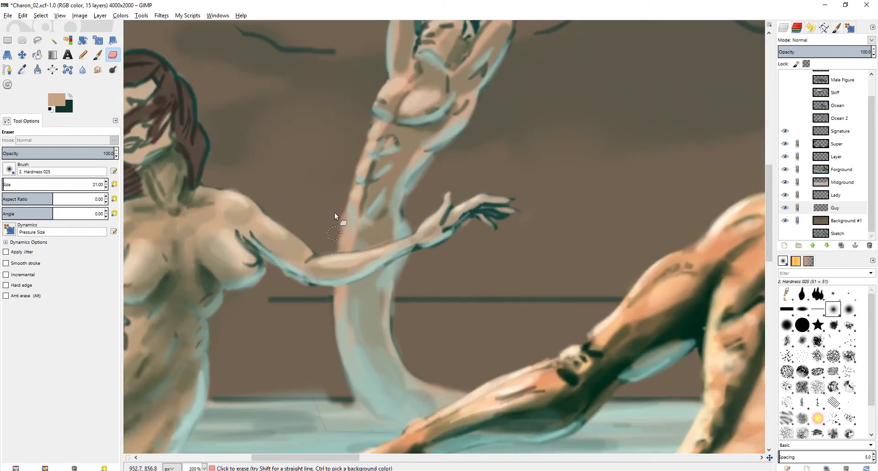
key("ctrl+s")
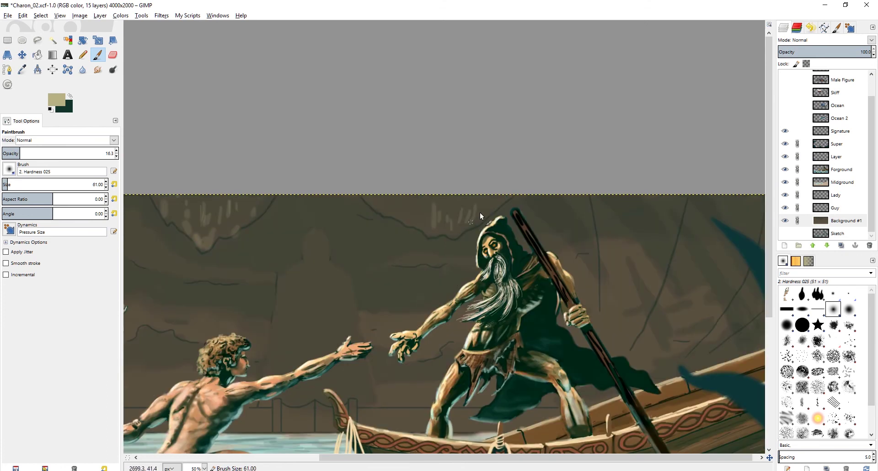
Paint khaki stalactite strokes along the cave ceiling on the Background #1 layer at brush size 61 and opacity 16.3
left_click_drag(250, 206, 247, 222)
left_click_drag(259, 197, 258, 205)
left_click_drag(374, 196, 375, 213)
left_click_drag(452, 197, 451, 208)
key("minus")
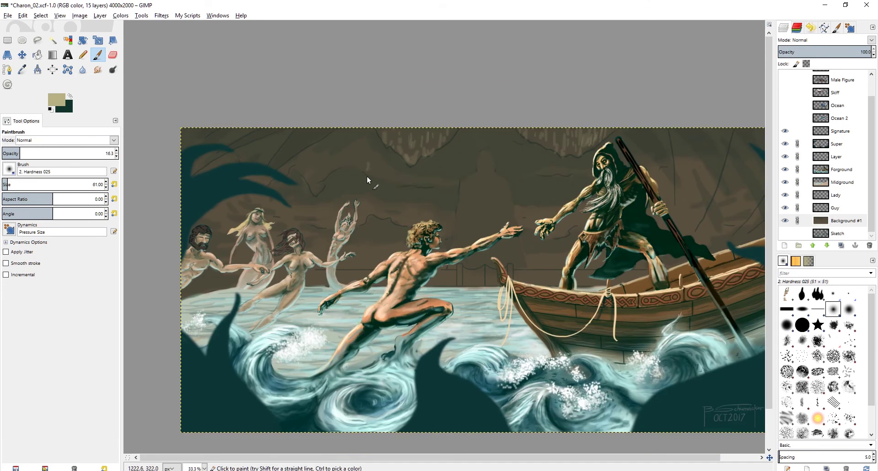
Reduce the brush to size 41 and add finer khaki highlights to the cave wall and ceiling rocks
key("bracketleft")
key("bracketleft")
left_click_drag(699, 223, 565, 247)
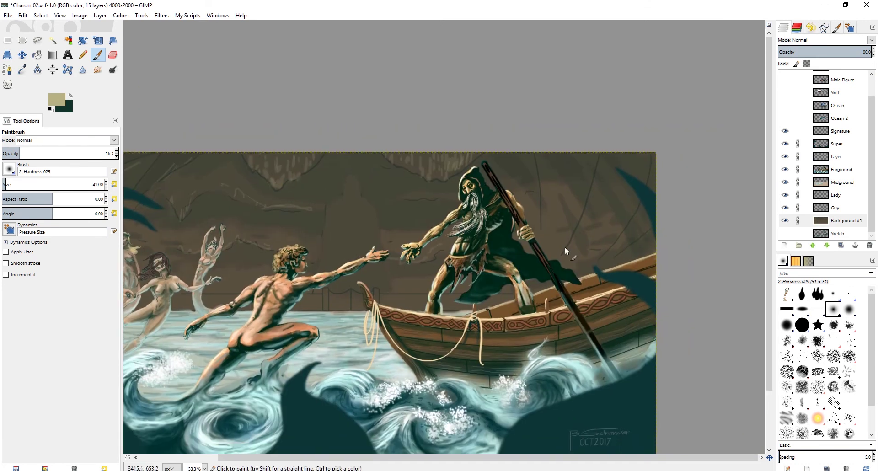
scroll(366, 270, "left", 3)
scroll(366, 270, "up", 1)
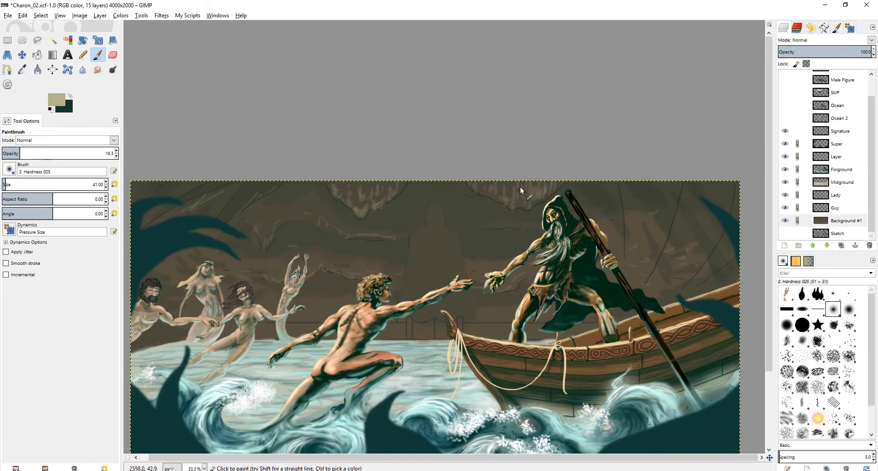